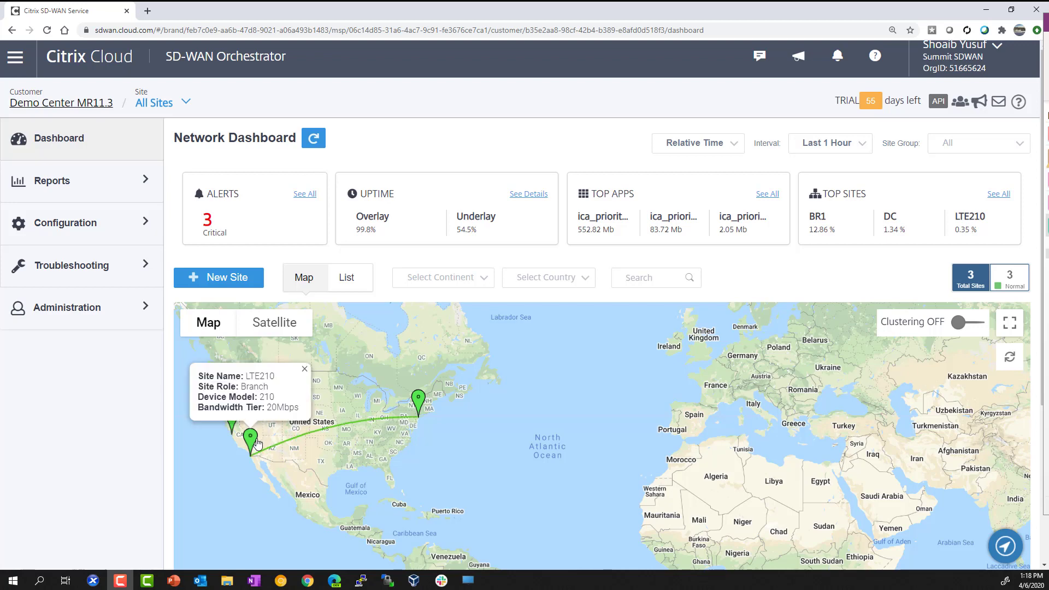
Switch the dashboard's sites from map to list view and search it for BR1.
{"action": "mouse_move", "coordinate": [416, 414]}
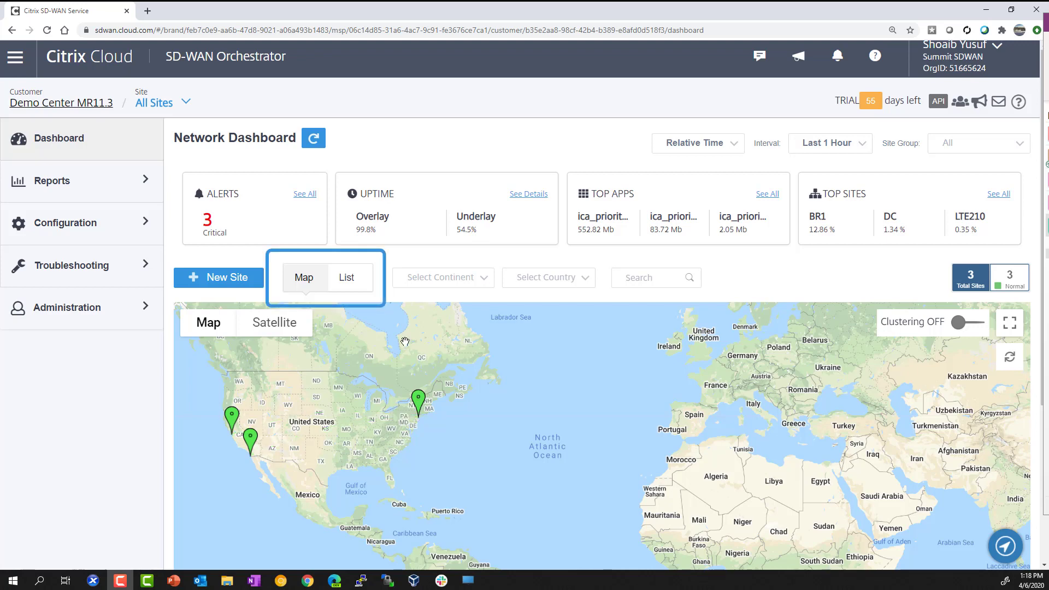
{"action": "left_click", "coordinate": [356, 285]}
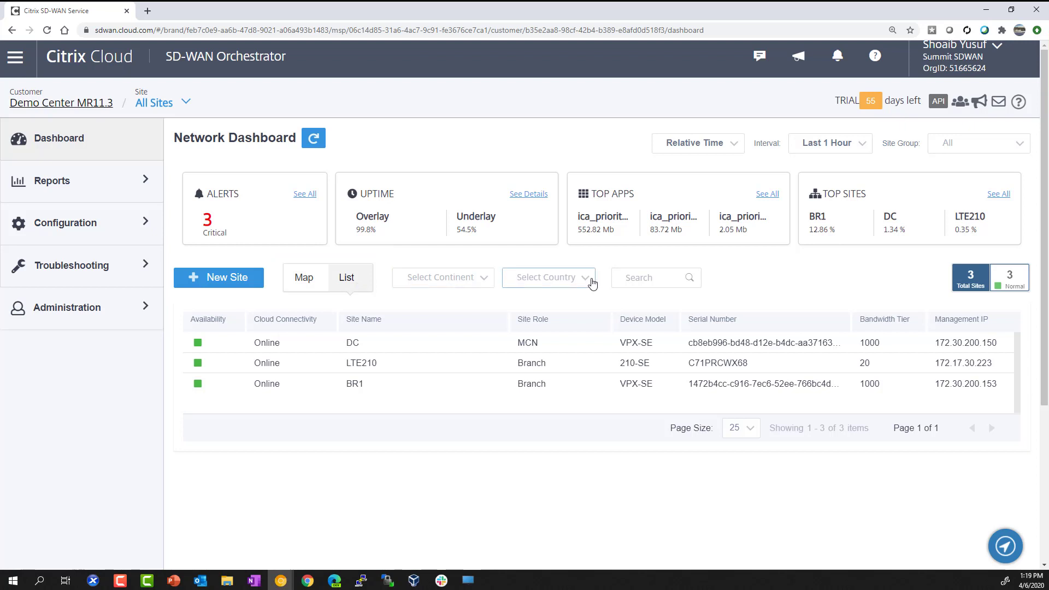
{"action": "left_click", "coordinate": [646, 277]}
{"action": "type", "text": "BR1"}
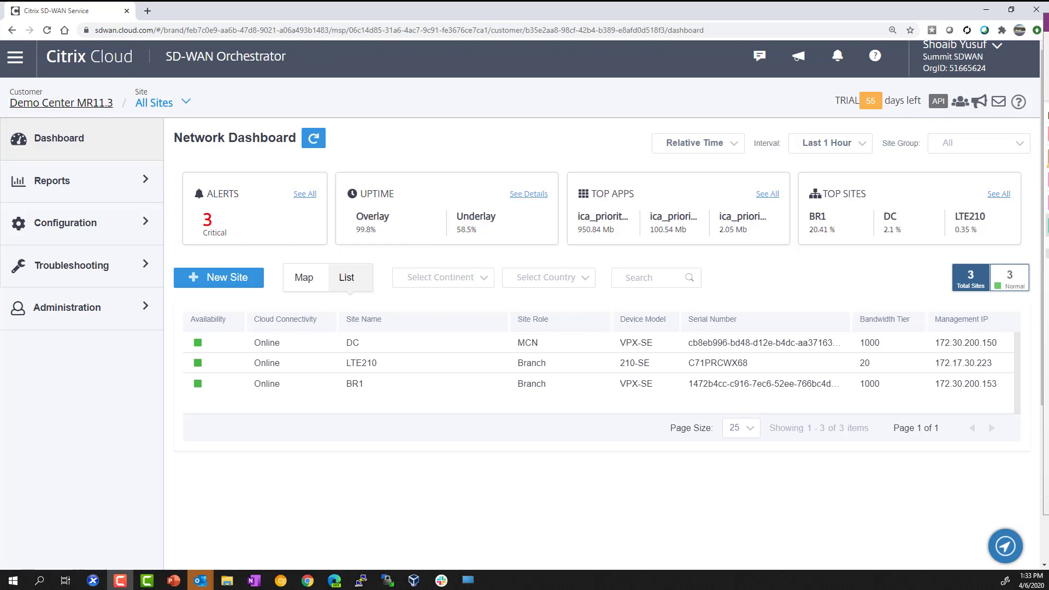
Open the network uptime report and view availability details for the DC - BR1 path.
{"action": "left_click", "coordinate": [528, 193]}
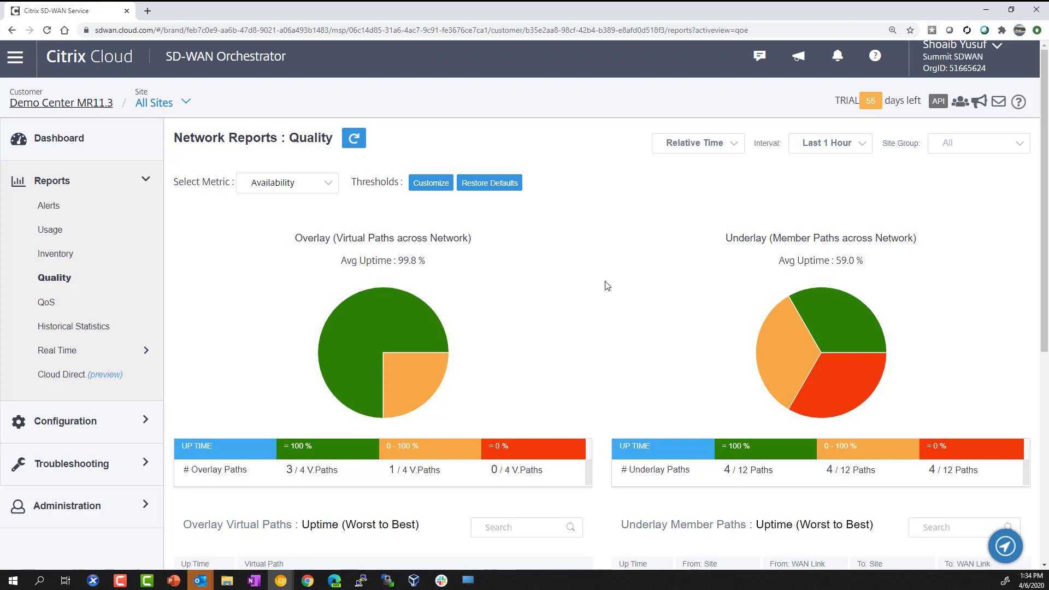
{"action": "scroll", "coordinate": [607, 286], "scroll_direction": "down", "scroll_amount": 7}
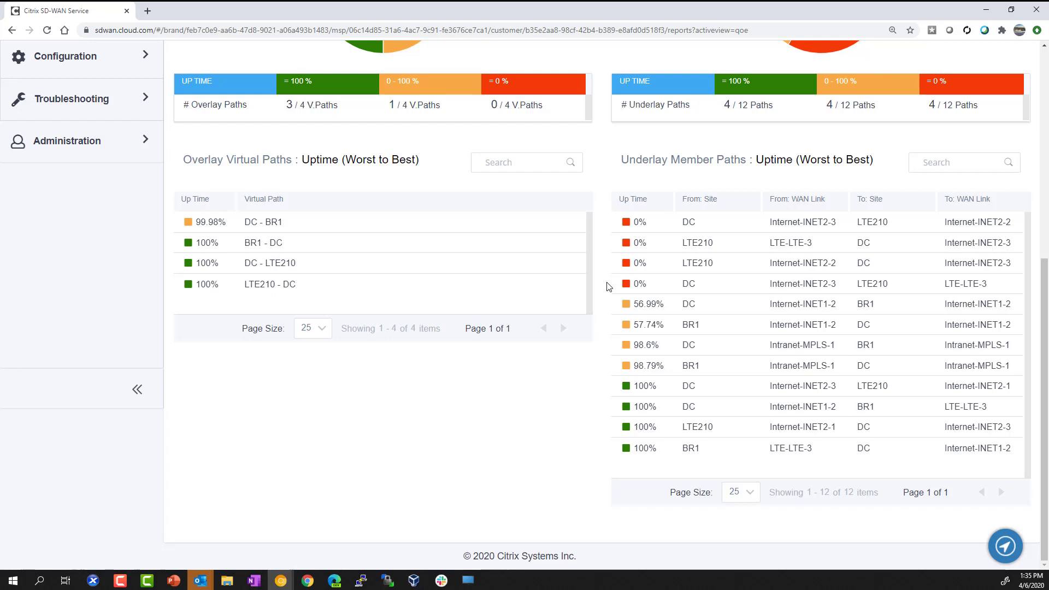
{"action": "left_click", "coordinate": [304, 230]}
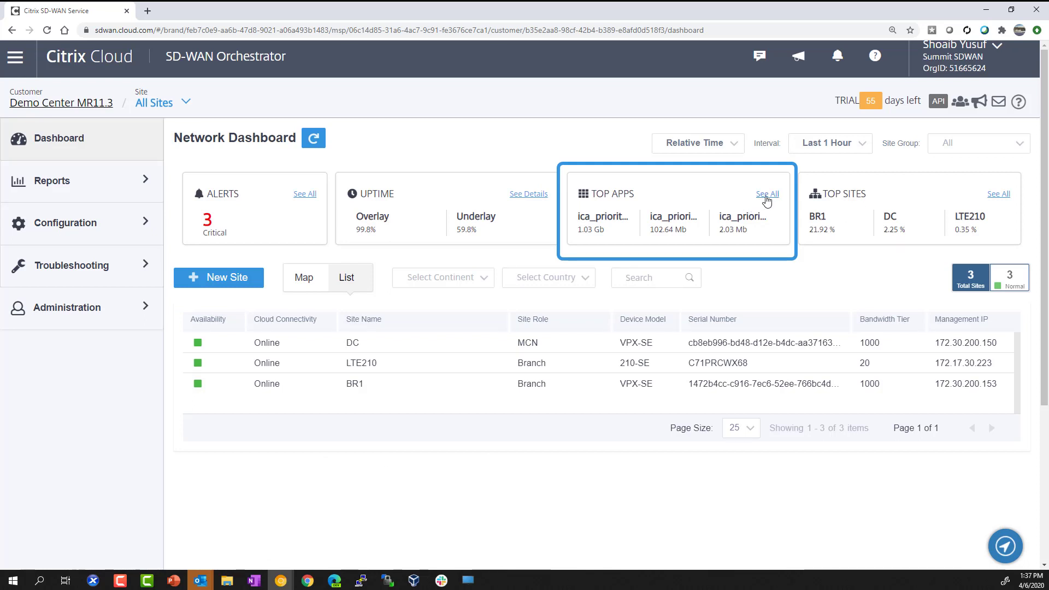
Chart ica_priority_0 from the Top Applications usage report over the Last 3 Hour interval.
{"action": "left_click", "coordinate": [767, 198]}
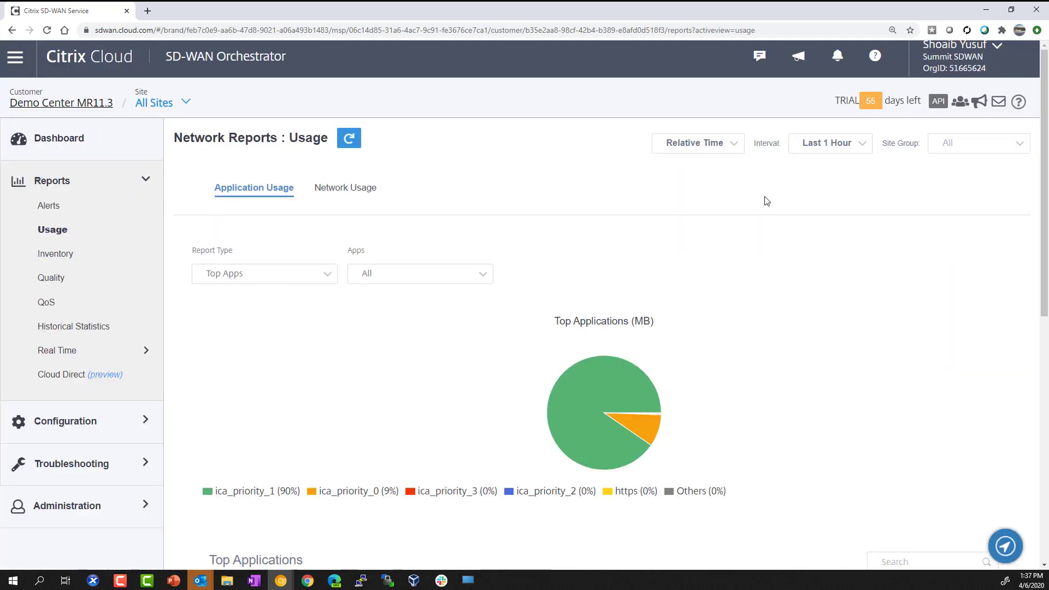
{"action": "scroll", "coordinate": [751, 232], "scroll_direction": "down", "scroll_amount": 5}
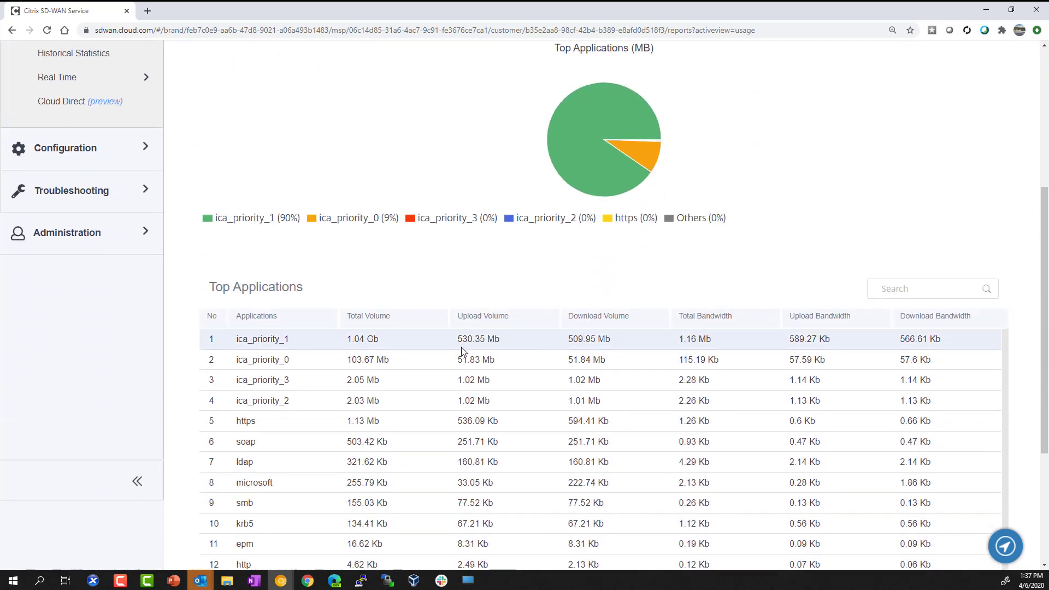
{"action": "left_click", "coordinate": [364, 365]}
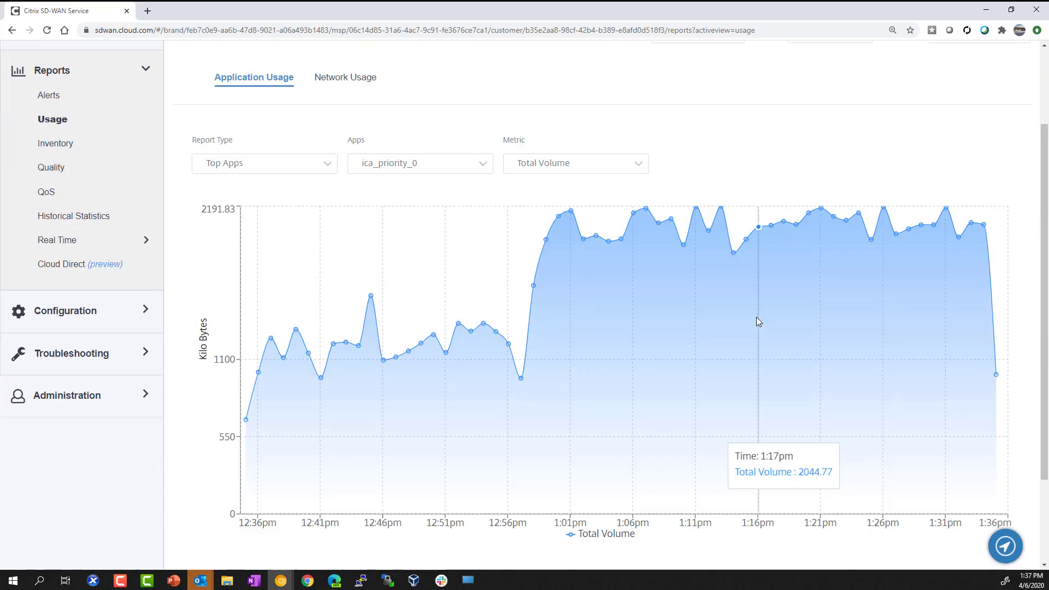
{"action": "scroll", "coordinate": [756, 318], "scroll_direction": "up", "scroll_amount": 1}
{"action": "left_click", "coordinate": [861, 78]}
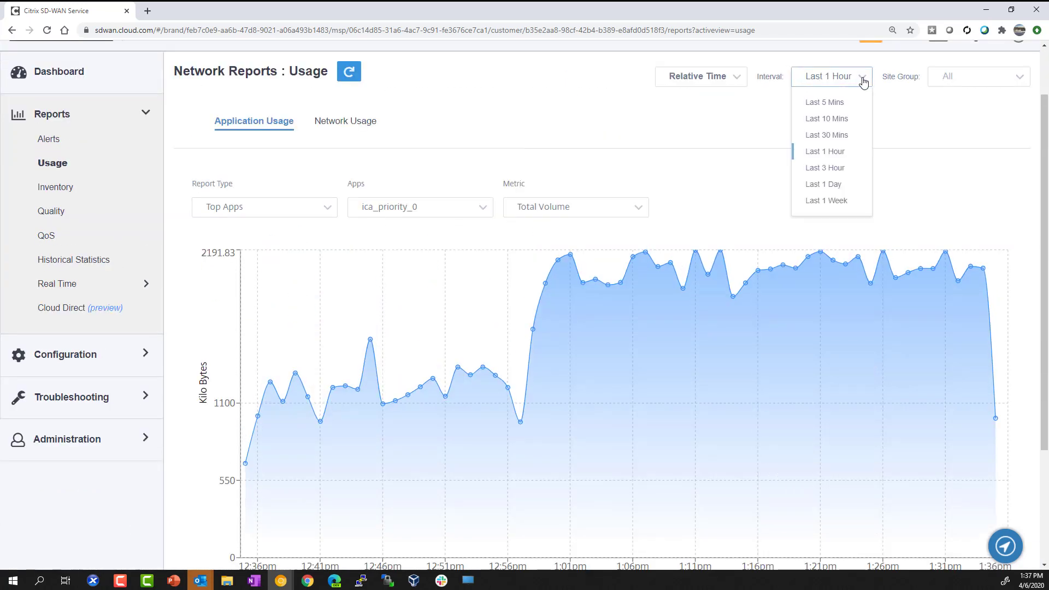
{"action": "left_click", "coordinate": [841, 167]}
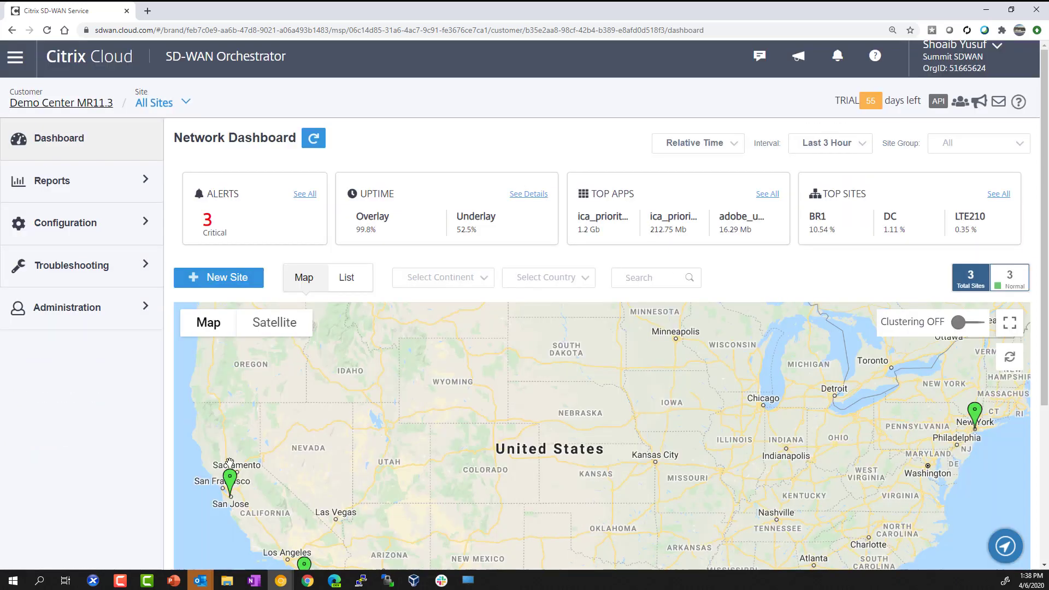
Open DC's site dashboard from the map and show health metrics for the DC - BR1 path.
{"action": "mouse_move", "coordinate": [232, 480]}
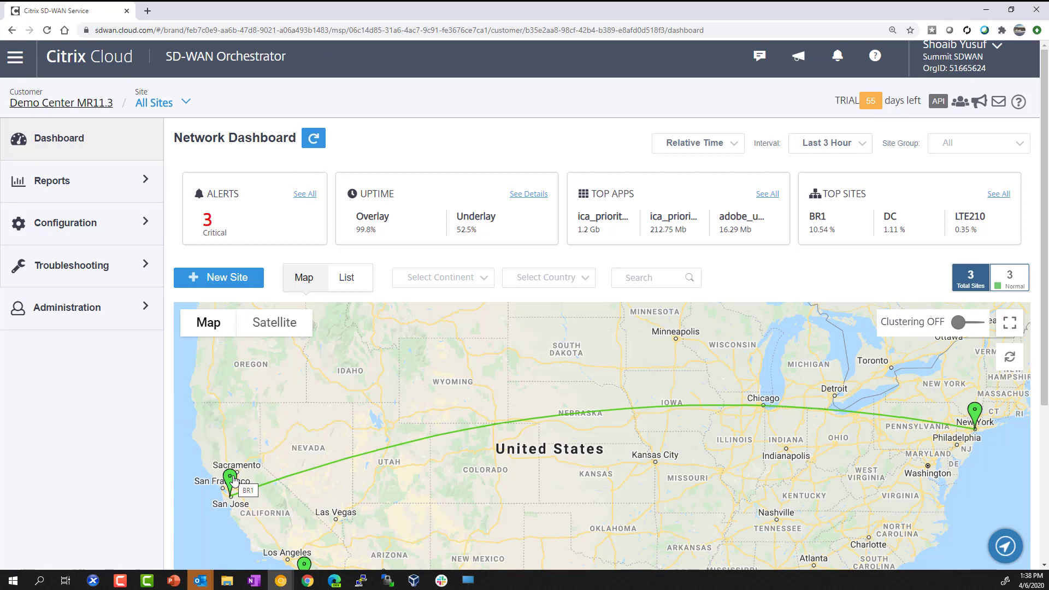
{"action": "left_click", "coordinate": [975, 424]}
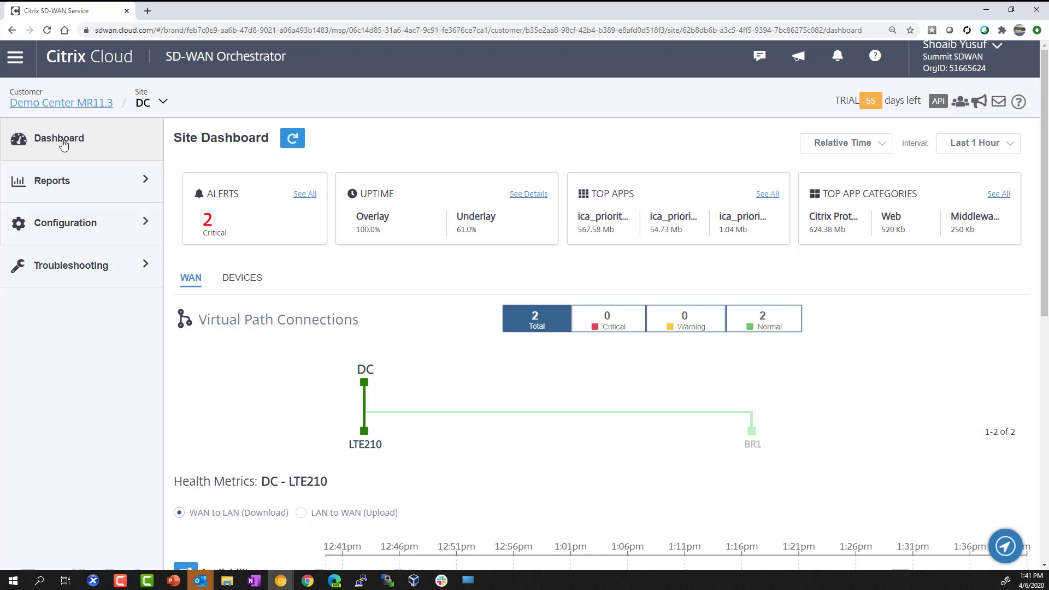
{"action": "left_click", "coordinate": [758, 430]}
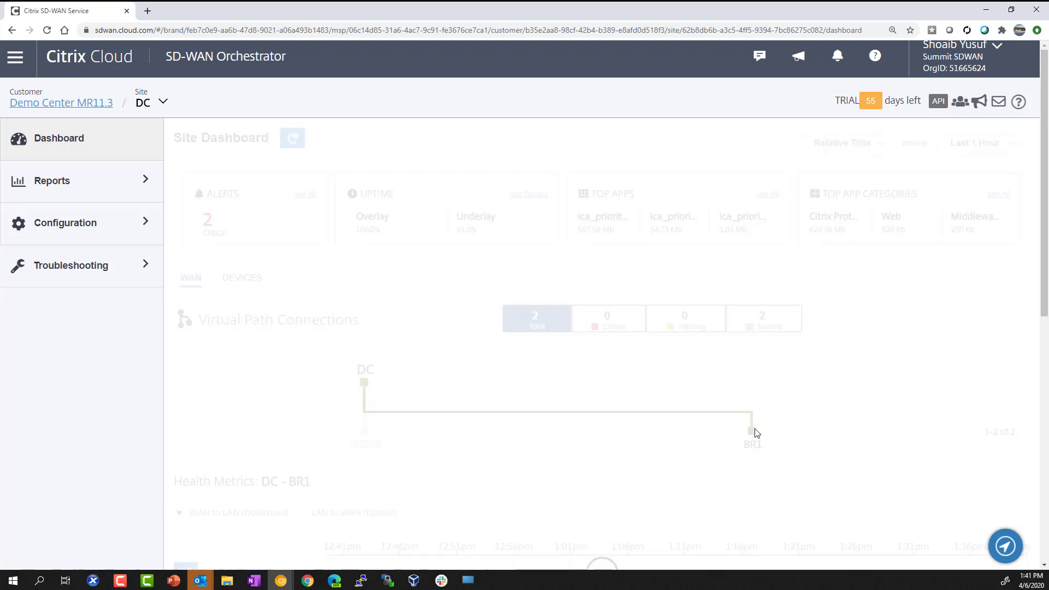
{"action": "scroll", "coordinate": [772, 458], "scroll_direction": "down", "scroll_amount": 6}
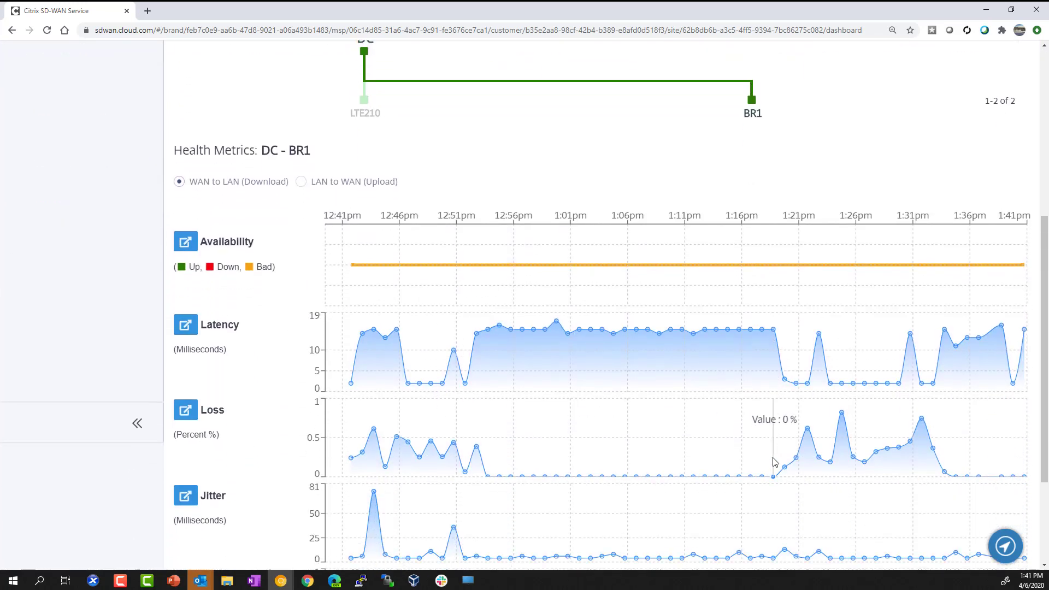
{"action": "scroll", "coordinate": [774, 461], "scroll_direction": "down", "scroll_amount": 1}
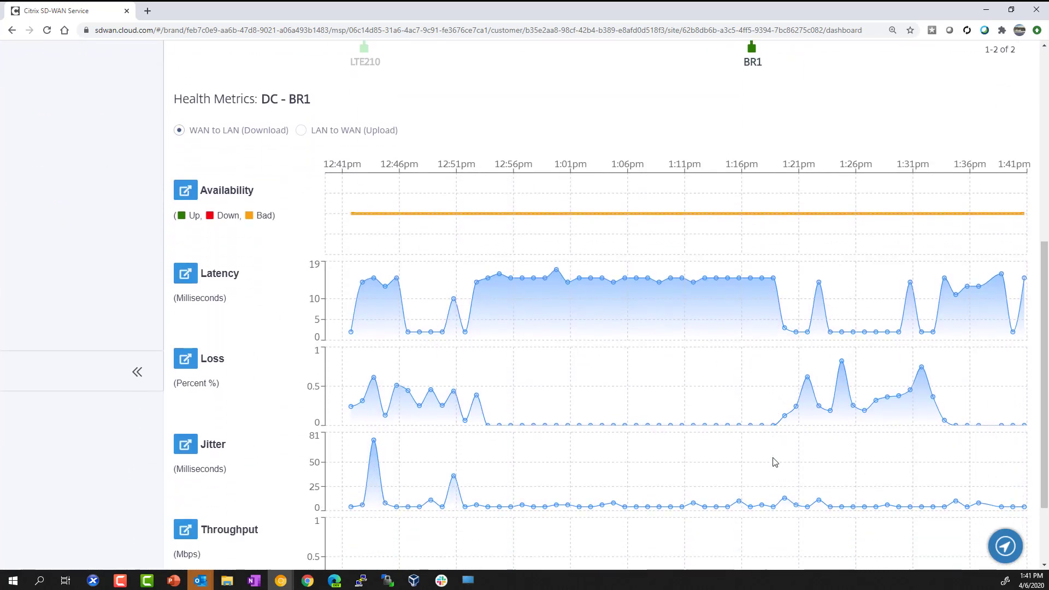
{"action": "scroll", "coordinate": [773, 462], "scroll_direction": "up", "scroll_amount": 4}
{"action": "scroll", "coordinate": [773, 462], "scroll_direction": "up", "scroll_amount": 4}
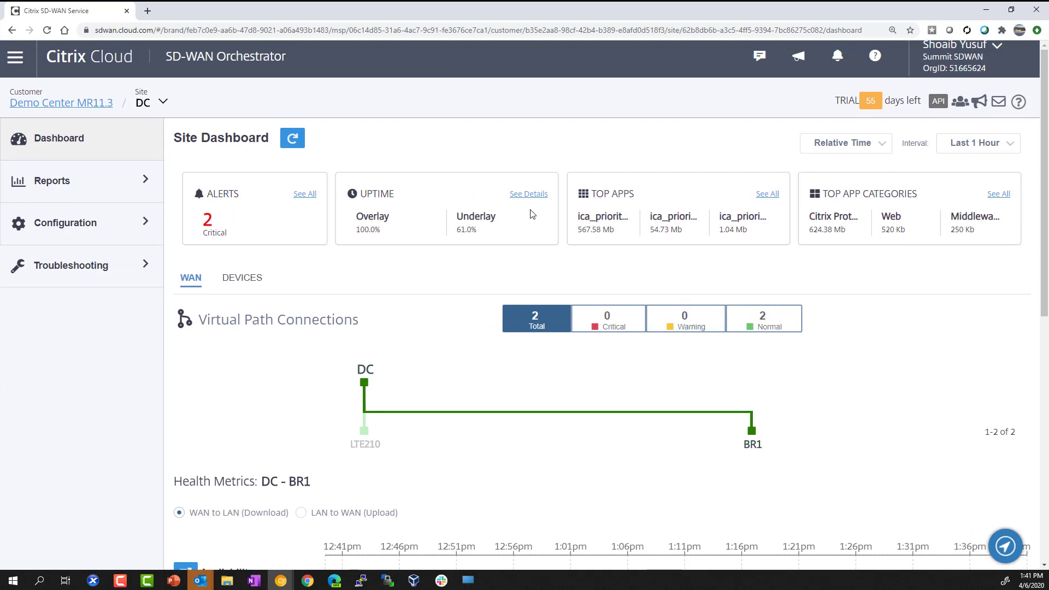
In DC's uptime quality report, select the DC - BR1 virtual path and set the metric to Throughput.
{"action": "left_click", "coordinate": [528, 195]}
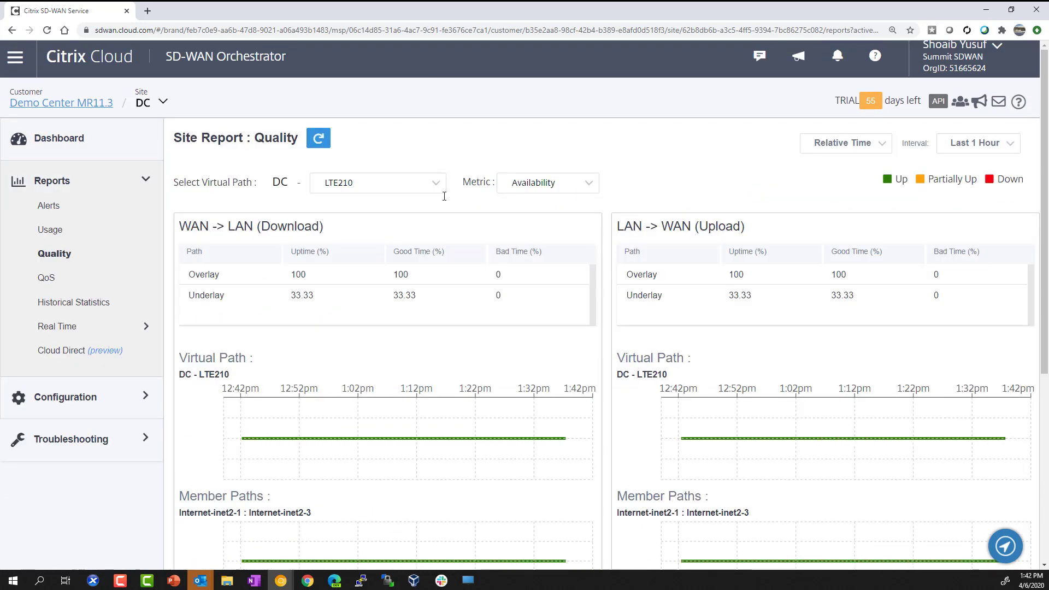
{"action": "left_click", "coordinate": [435, 182]}
{"action": "left_click", "coordinate": [385, 235]}
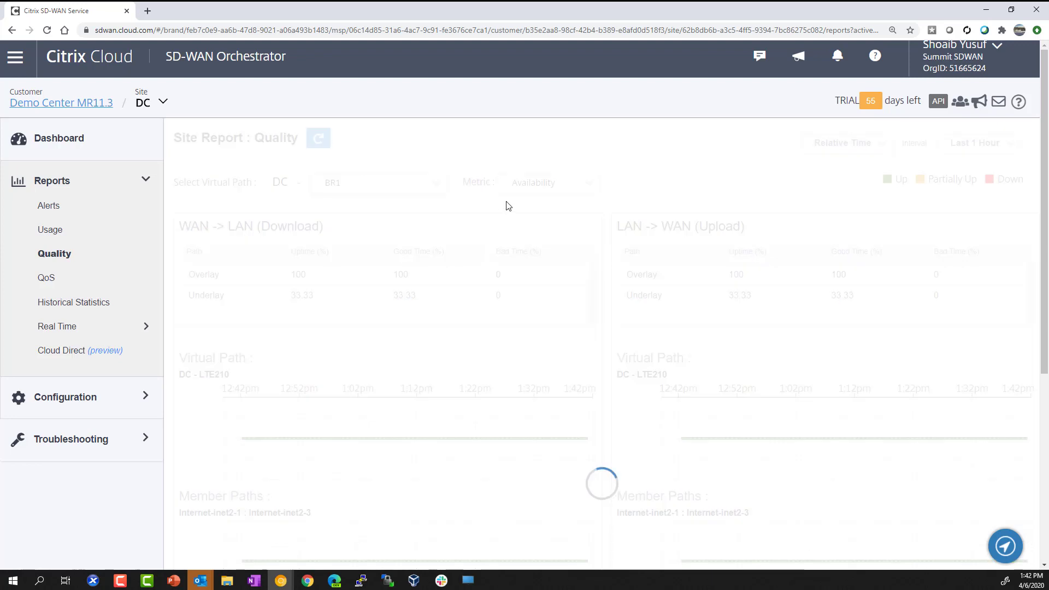
{"action": "left_click", "coordinate": [589, 183]}
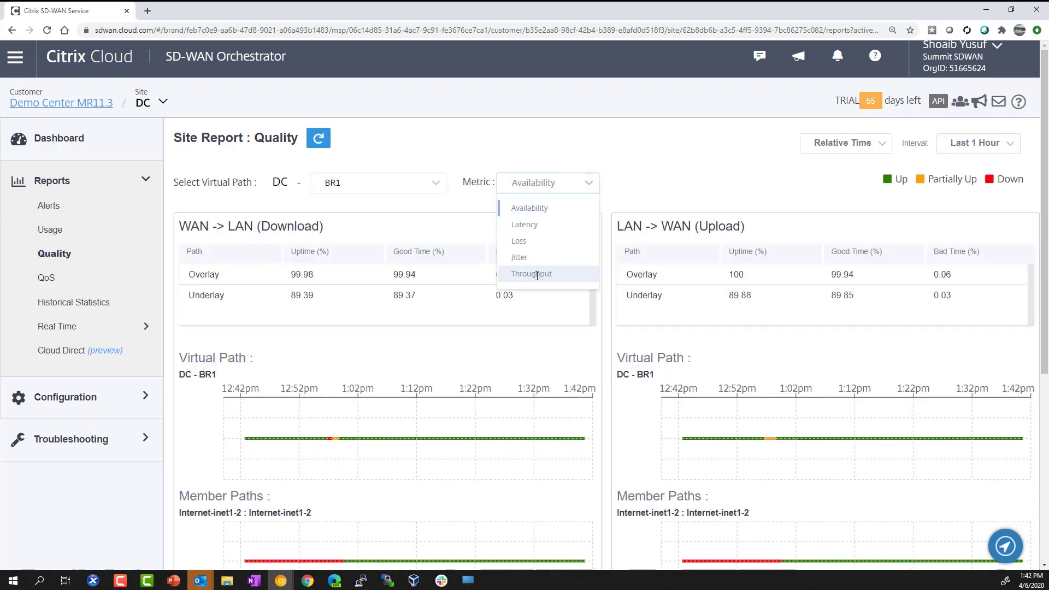
{"action": "left_click", "coordinate": [537, 274]}
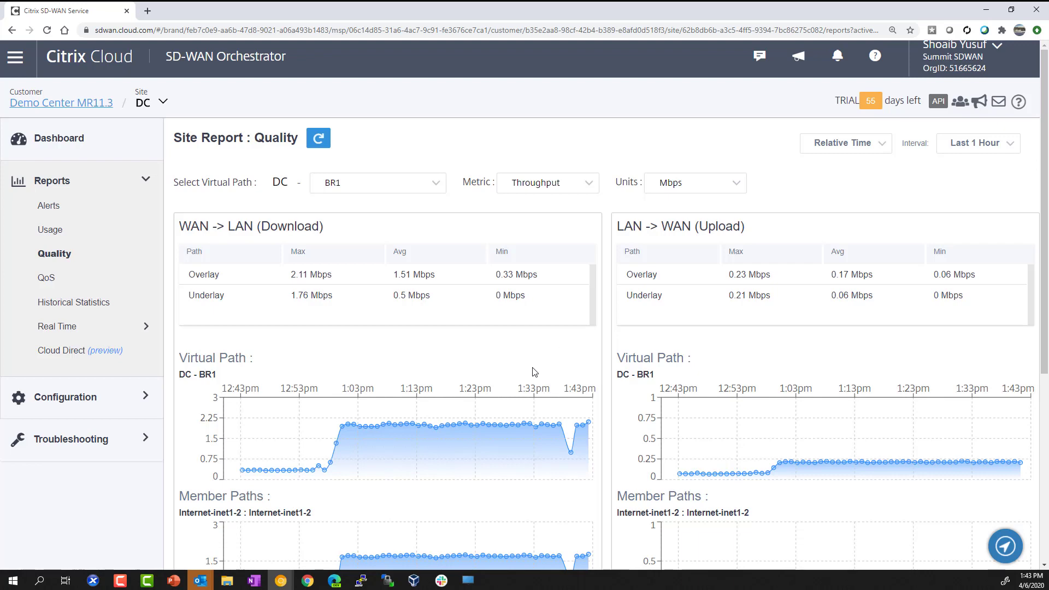
{"action": "scroll", "coordinate": [520, 368], "scroll_direction": "down", "scroll_amount": 3}
{"action": "scroll", "coordinate": [432, 303], "scroll_direction": "down", "scroll_amount": 3}
{"action": "mouse_move", "coordinate": [563, 494]}
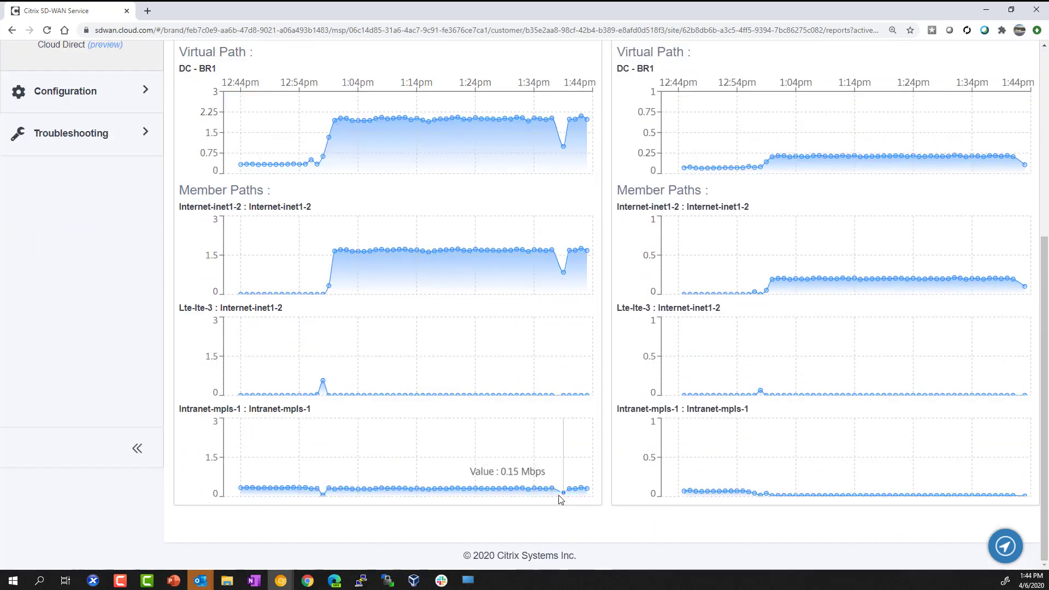
{"action": "mouse_move", "coordinate": [567, 397]}
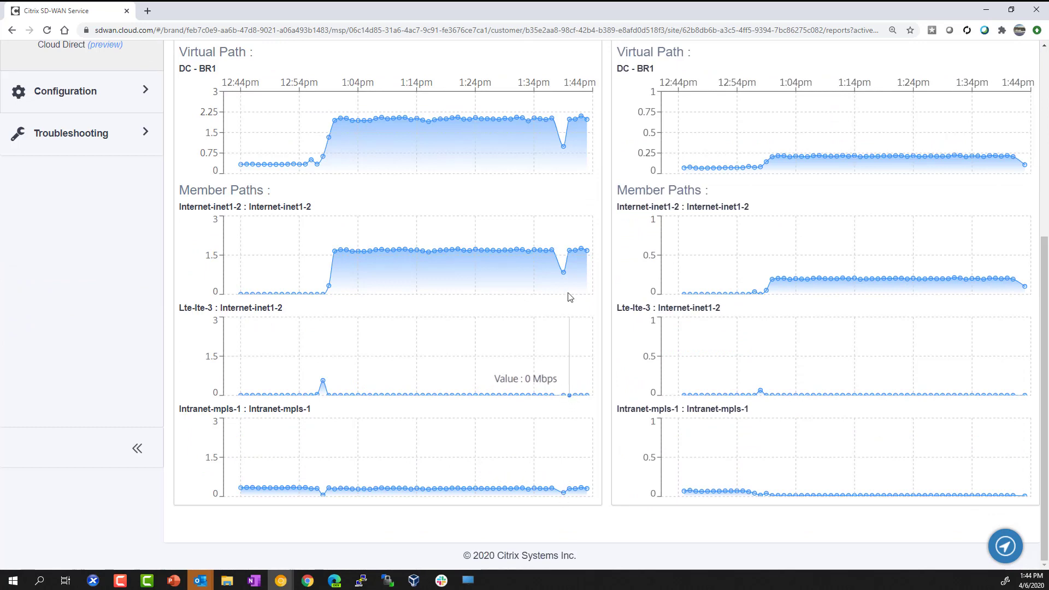
{"action": "mouse_move", "coordinate": [562, 273]}
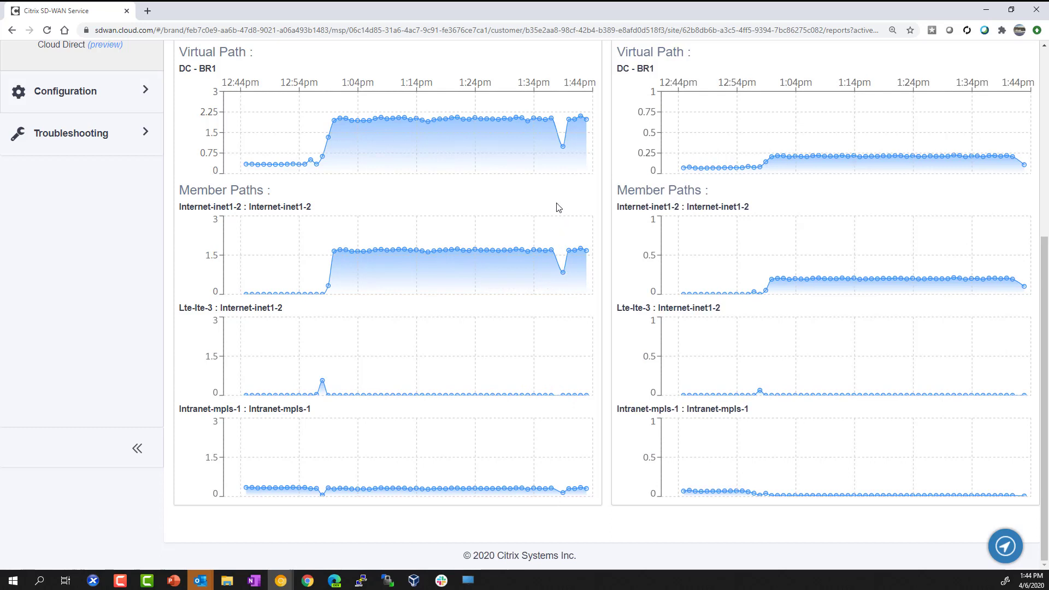
{"action": "mouse_move", "coordinate": [562, 154]}
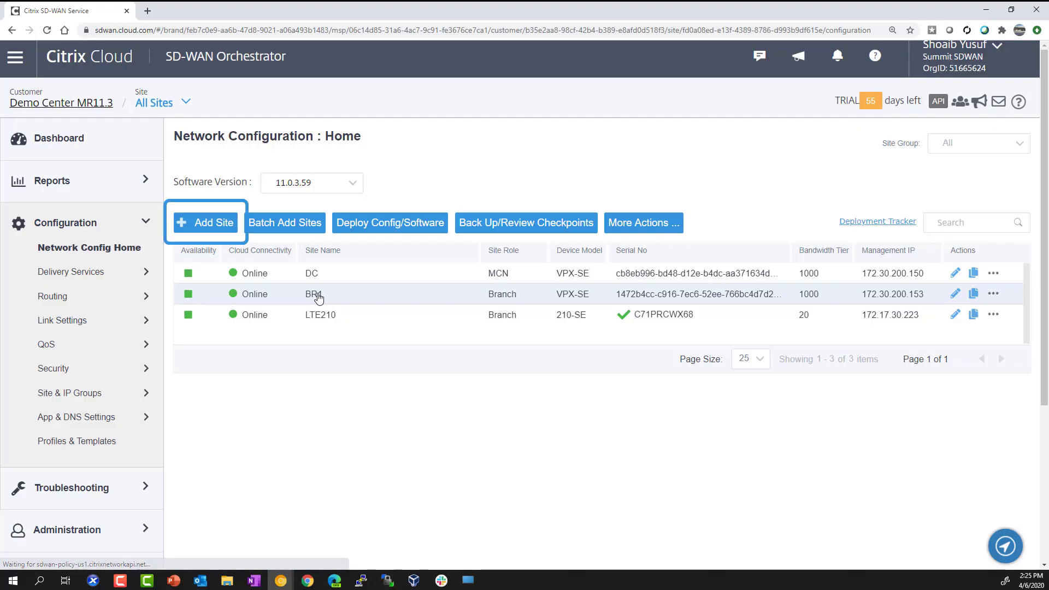
Open BR1's site configuration, keeping Site Profile as None and Device Model as VPX.
{"action": "left_click", "coordinate": [316, 294]}
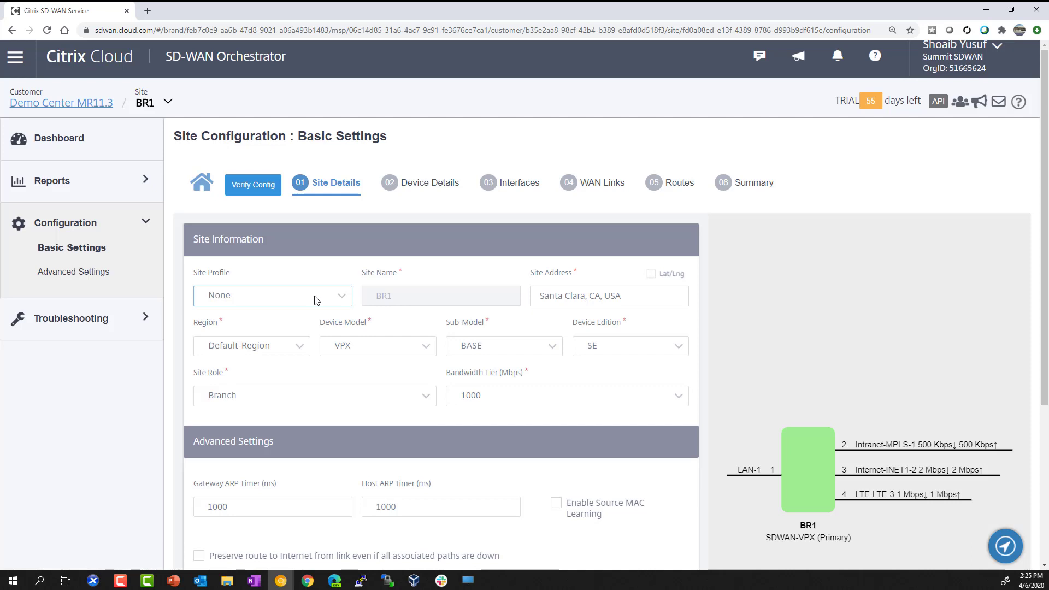
{"action": "left_click", "coordinate": [349, 296]}
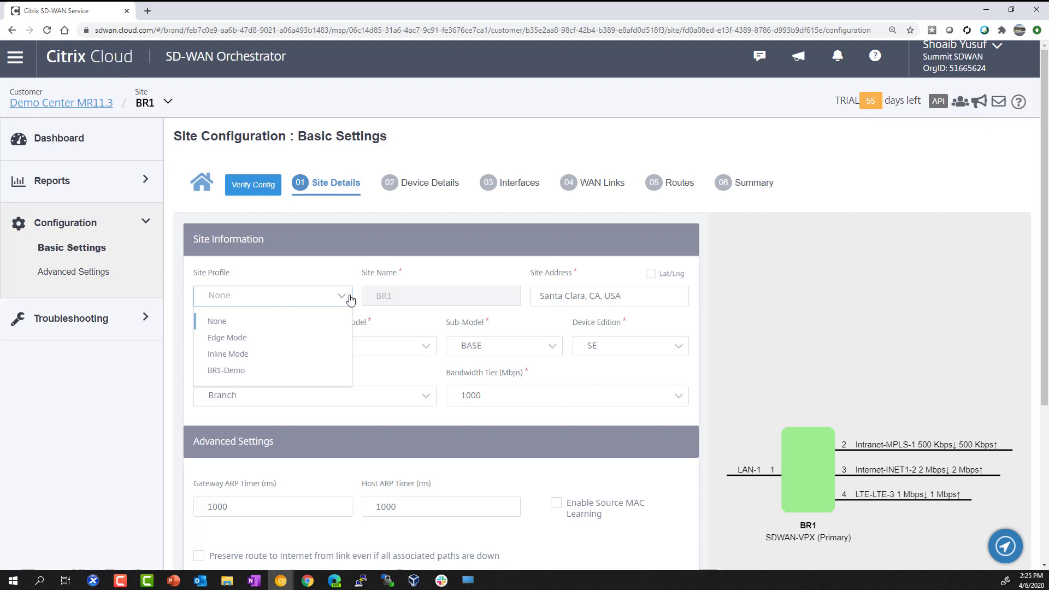
{"action": "left_click", "coordinate": [350, 296]}
{"action": "scroll", "coordinate": [365, 308], "scroll_direction": "down", "scroll_amount": 3}
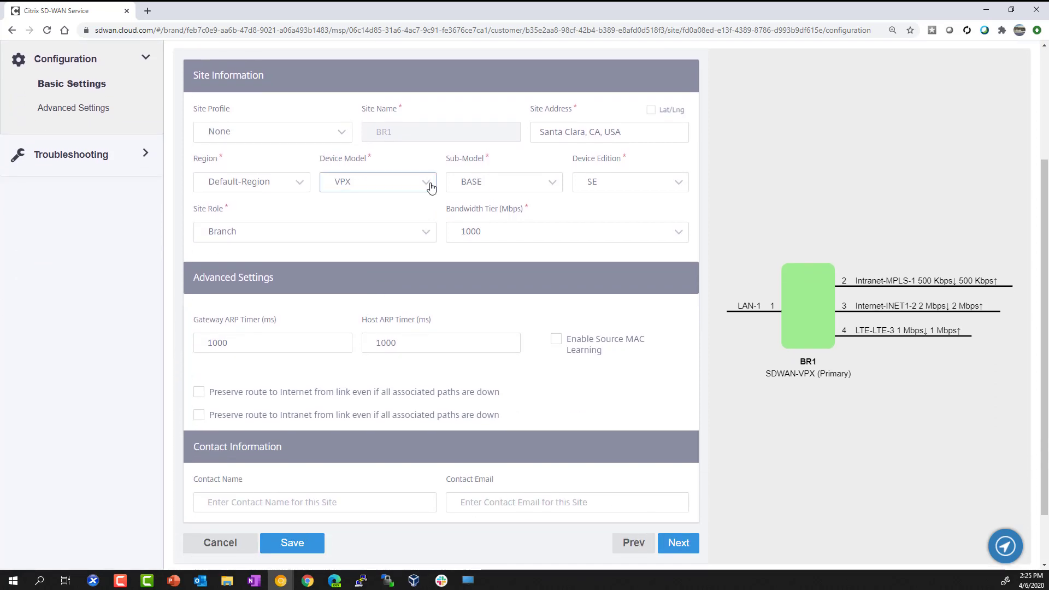
{"action": "left_click", "coordinate": [431, 186]}
{"action": "left_click", "coordinate": [430, 187]}
{"action": "scroll", "coordinate": [431, 187], "scroll_direction": "up", "scroll_amount": 3}
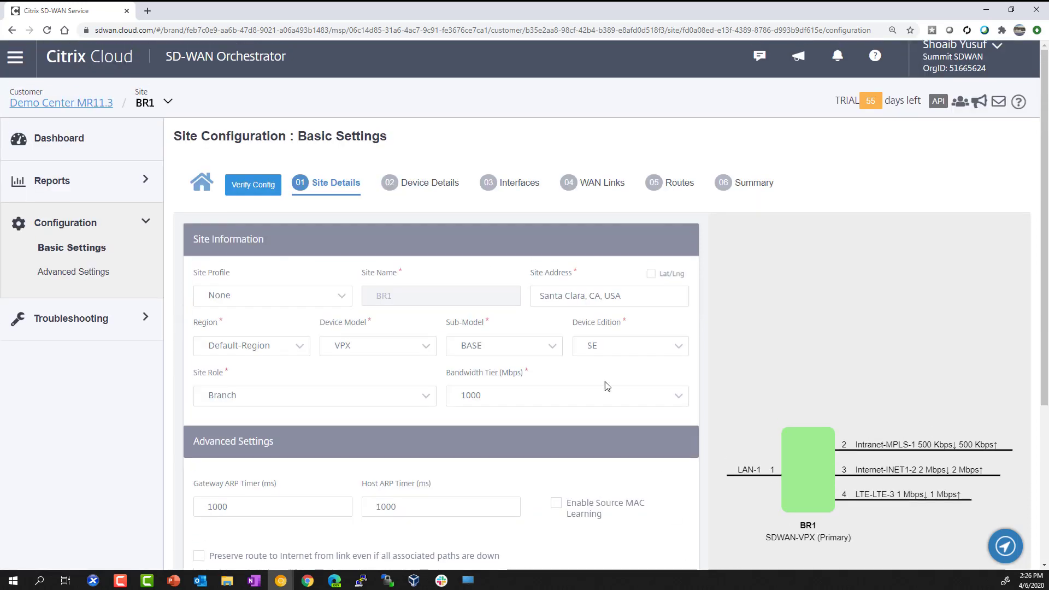
Step through BR1's device details, interfaces, WAN links and routes to the summary.
{"action": "left_click", "coordinate": [417, 185]}
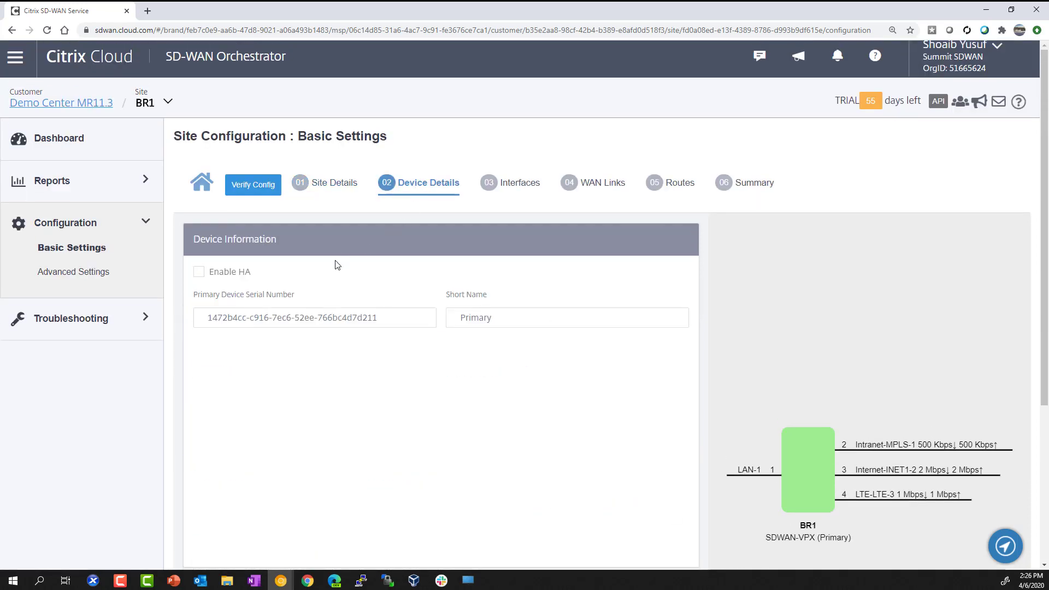
{"action": "left_click", "coordinate": [514, 188]}
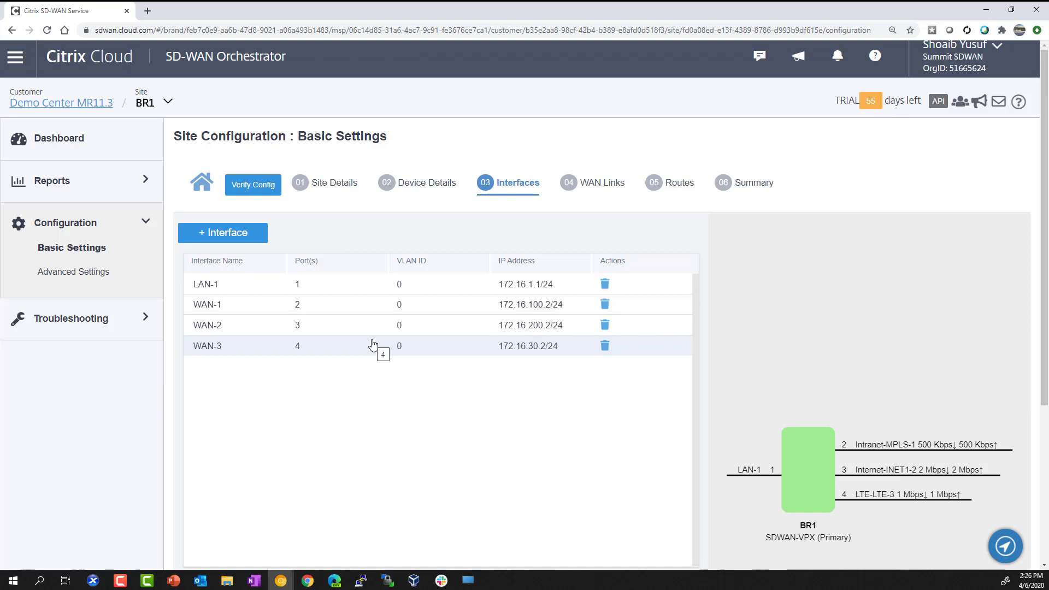
{"action": "left_click", "coordinate": [598, 185]}
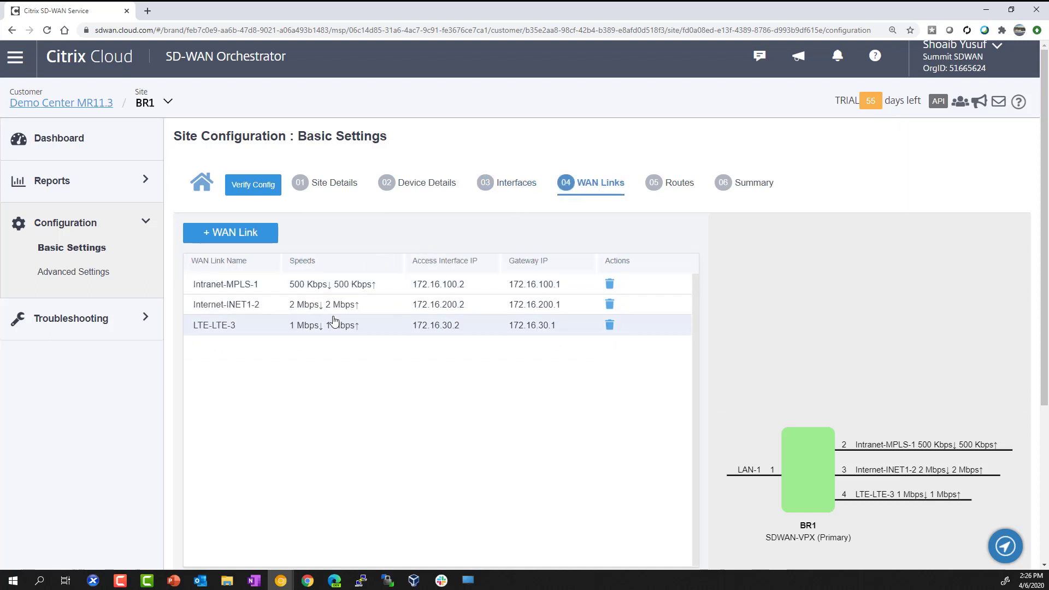
{"action": "left_click", "coordinate": [673, 186]}
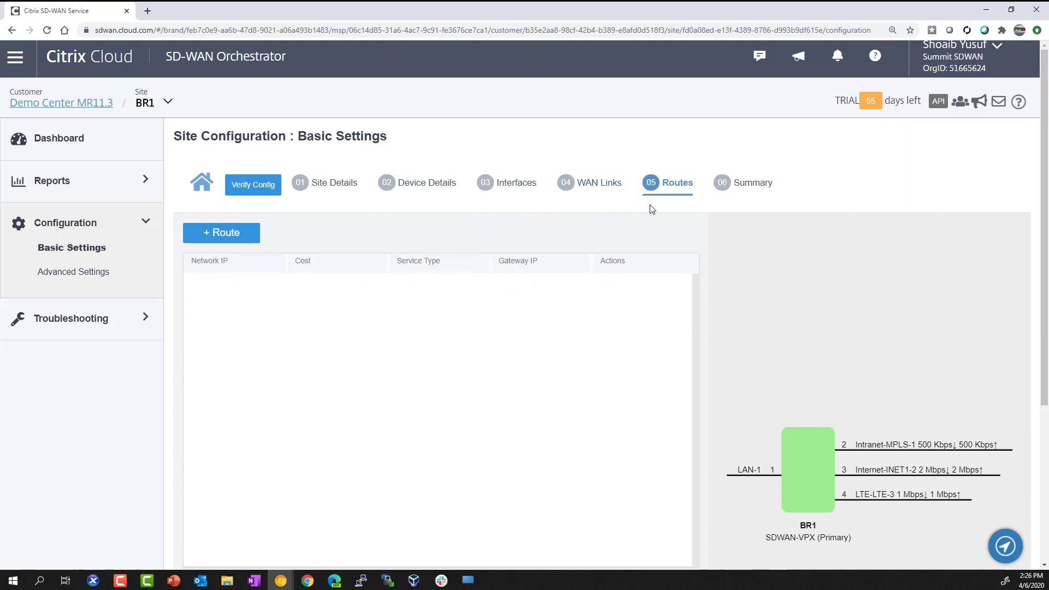
{"action": "left_click", "coordinate": [747, 185]}
Begin saving BR1's configuration as a site profile, then cancel without saving.
{"action": "scroll", "coordinate": [489, 267], "scroll_direction": "down", "scroll_amount": 9}
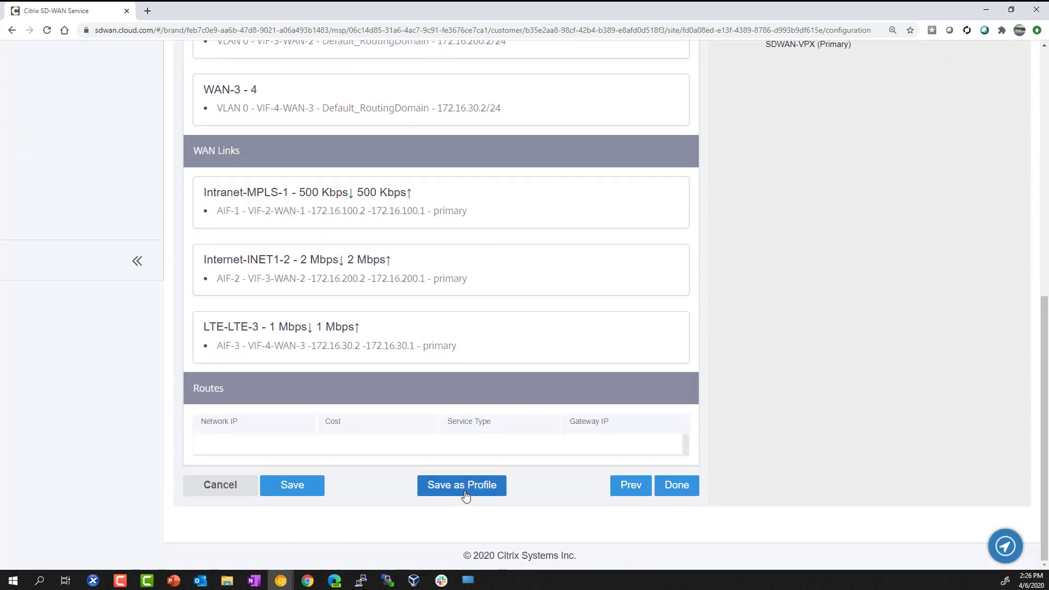
{"action": "left_click", "coordinate": [465, 492]}
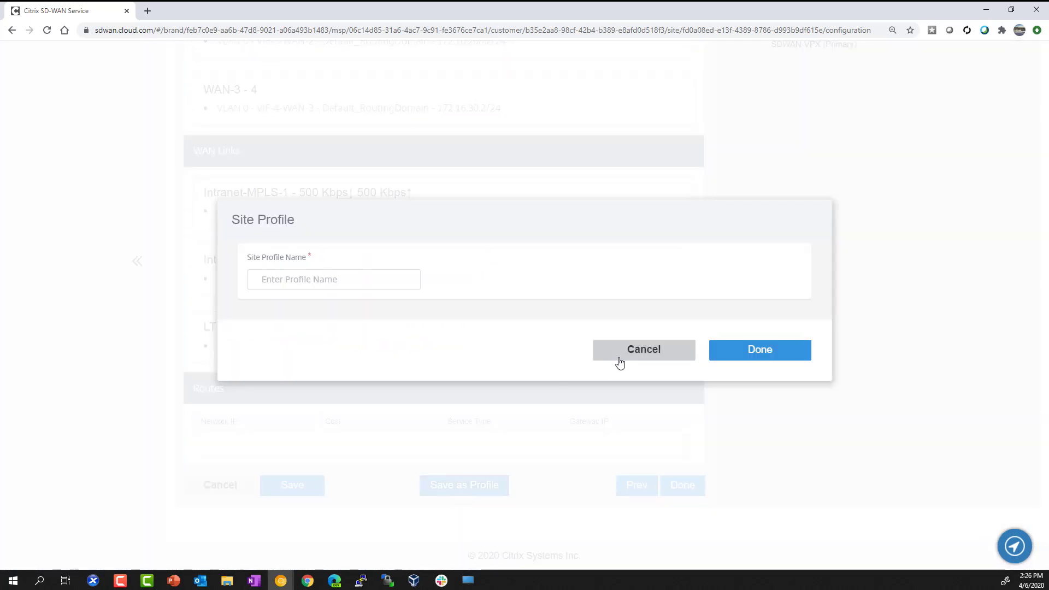
{"action": "left_click", "coordinate": [637, 354]}
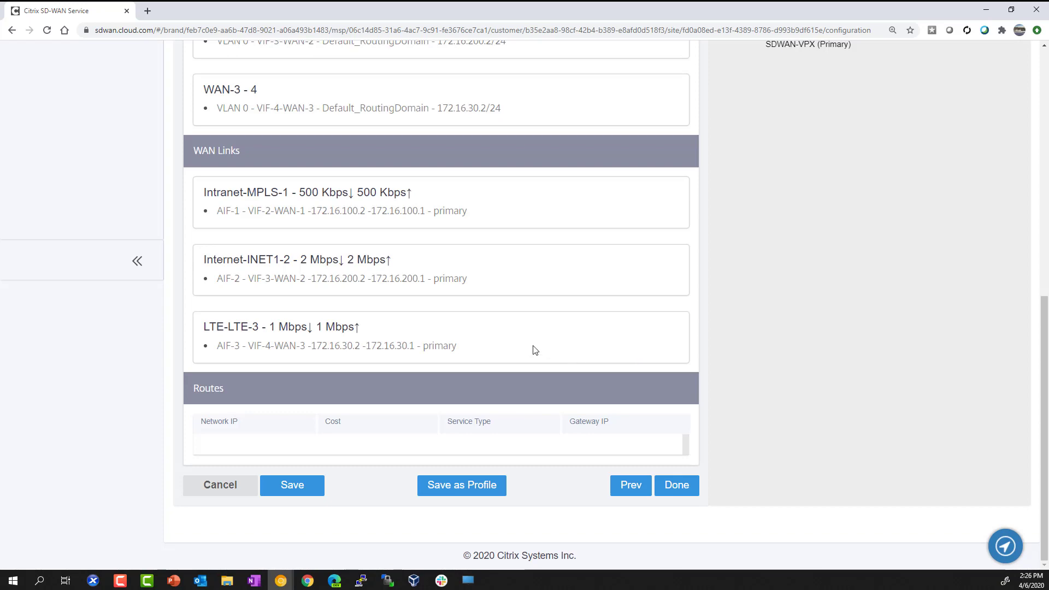
{"action": "scroll", "coordinate": [534, 348], "scroll_direction": "up", "scroll_amount": 10}
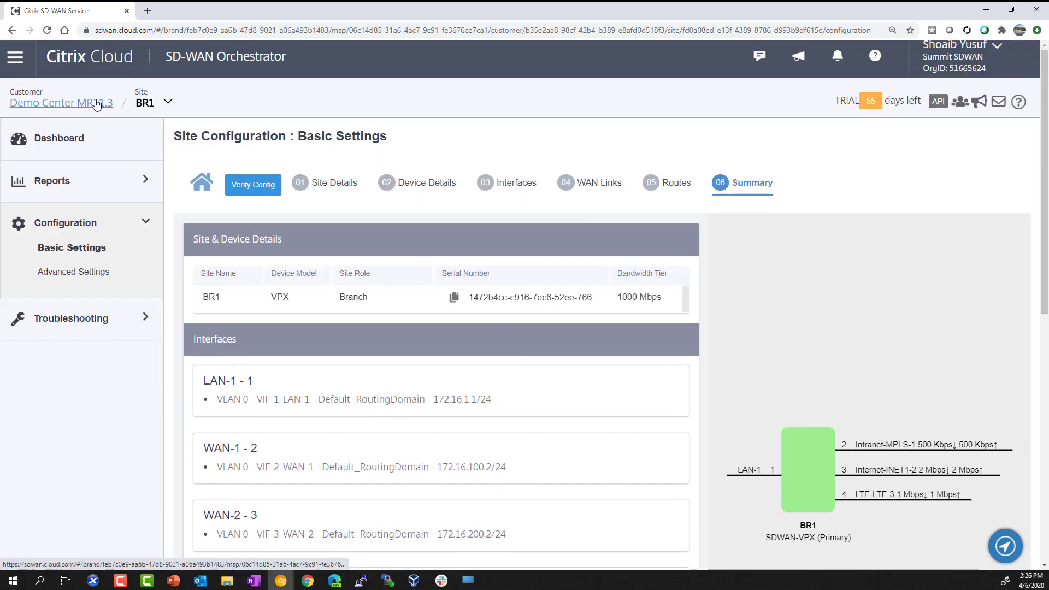
Open the Edge Mode profile from Profiles & Templates and view its interfaces and Internet-ACT-1 WAN link.
{"action": "left_click", "coordinate": [96, 103]}
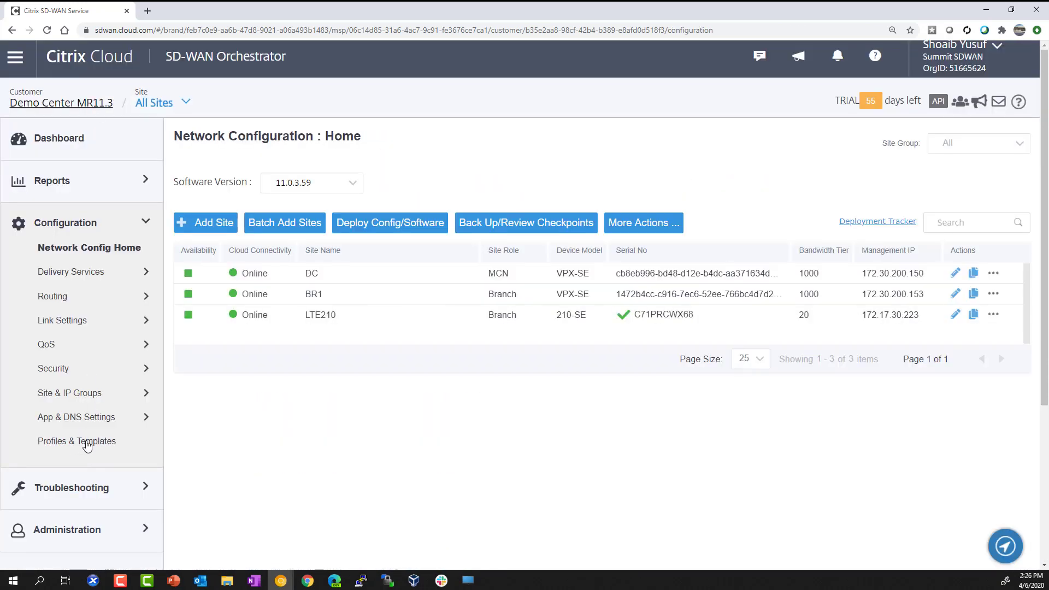
{"action": "left_click", "coordinate": [83, 440]}
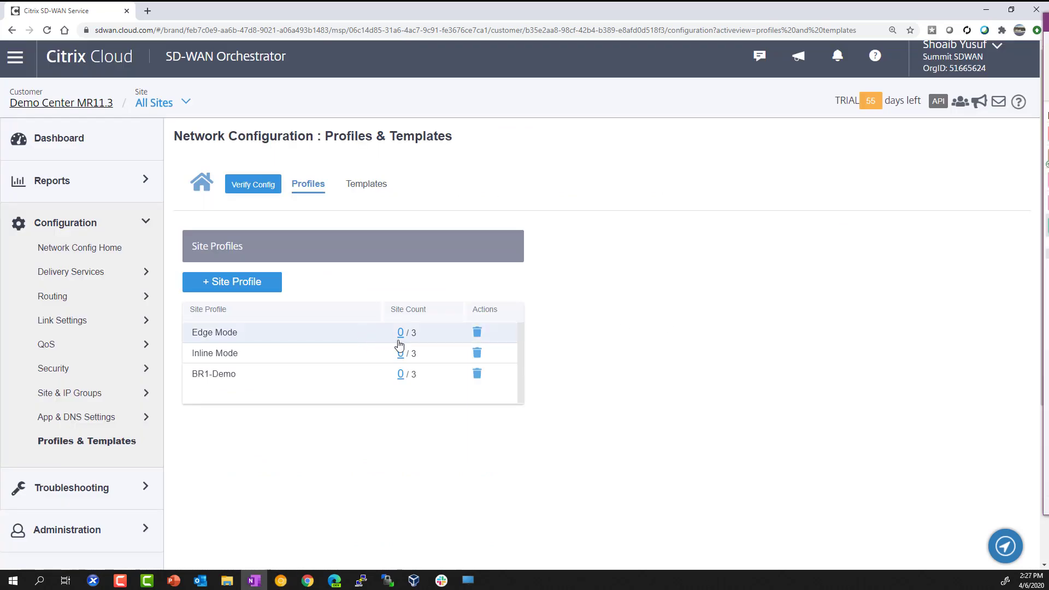
{"action": "left_click", "coordinate": [298, 339]}
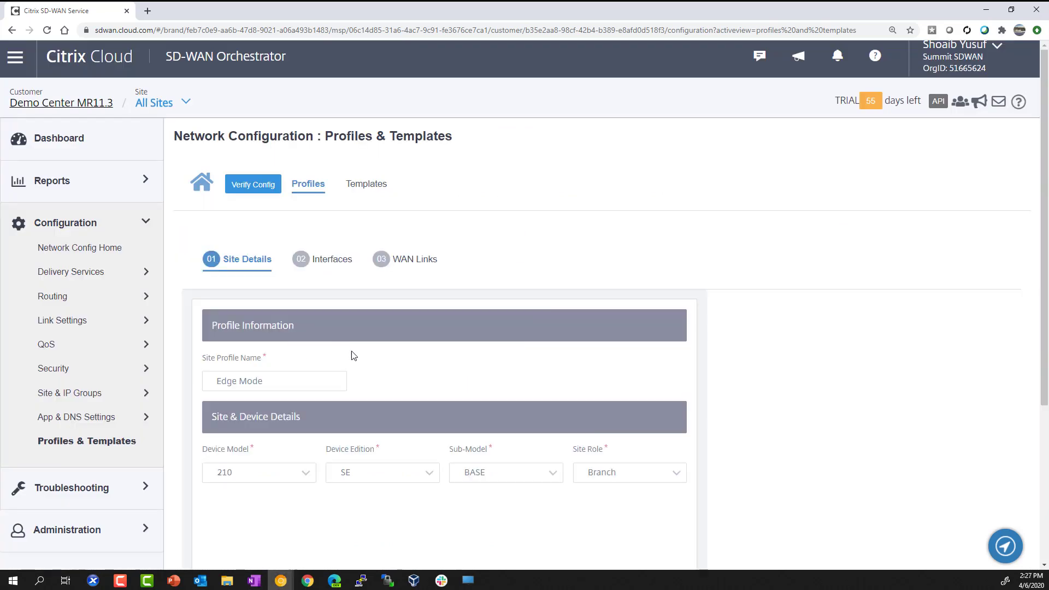
{"action": "left_click", "coordinate": [330, 262]}
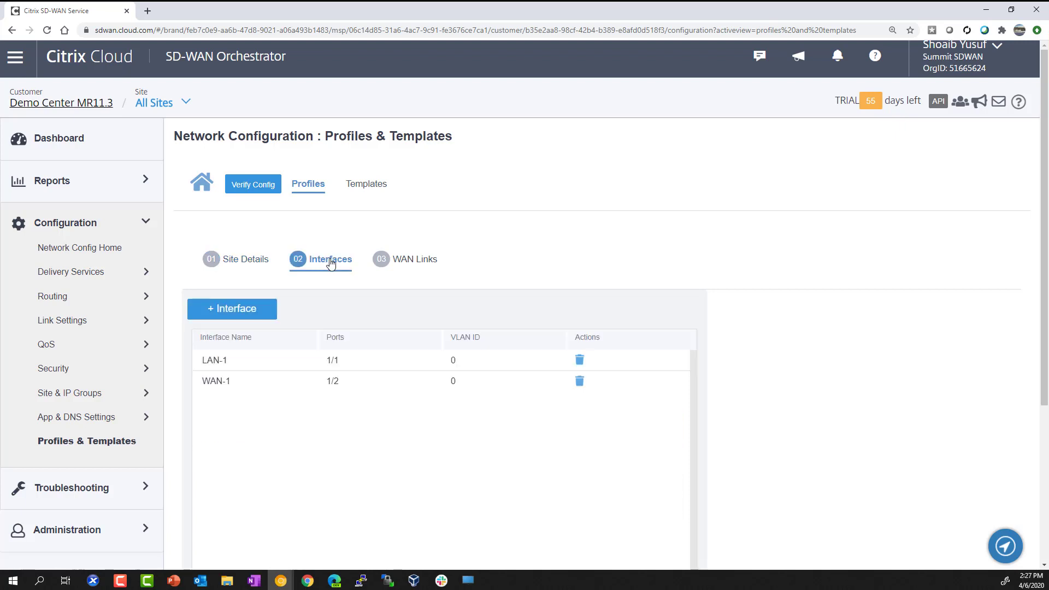
{"action": "left_click", "coordinate": [382, 267]}
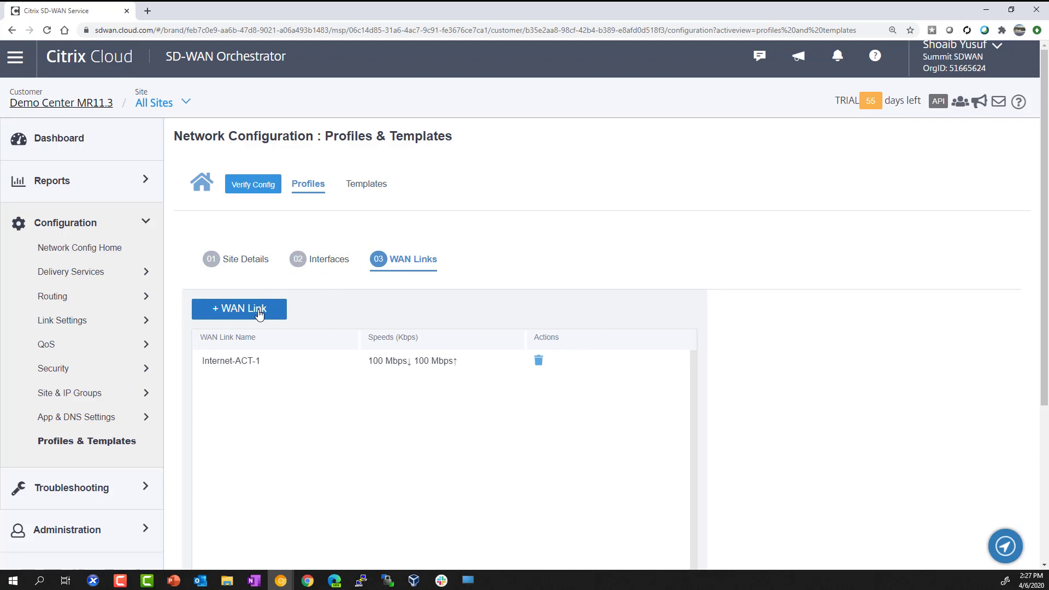
Start a batch add of 10 sites, check the Site Profile options, then cancel it.
{"action": "left_click", "coordinate": [106, 249]}
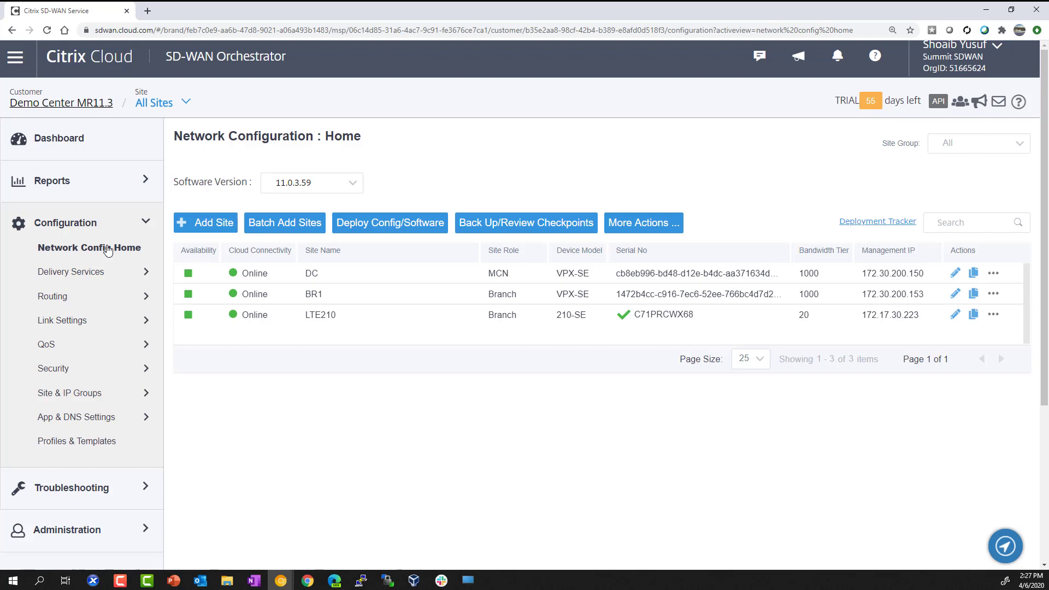
{"action": "left_click", "coordinate": [274, 223]}
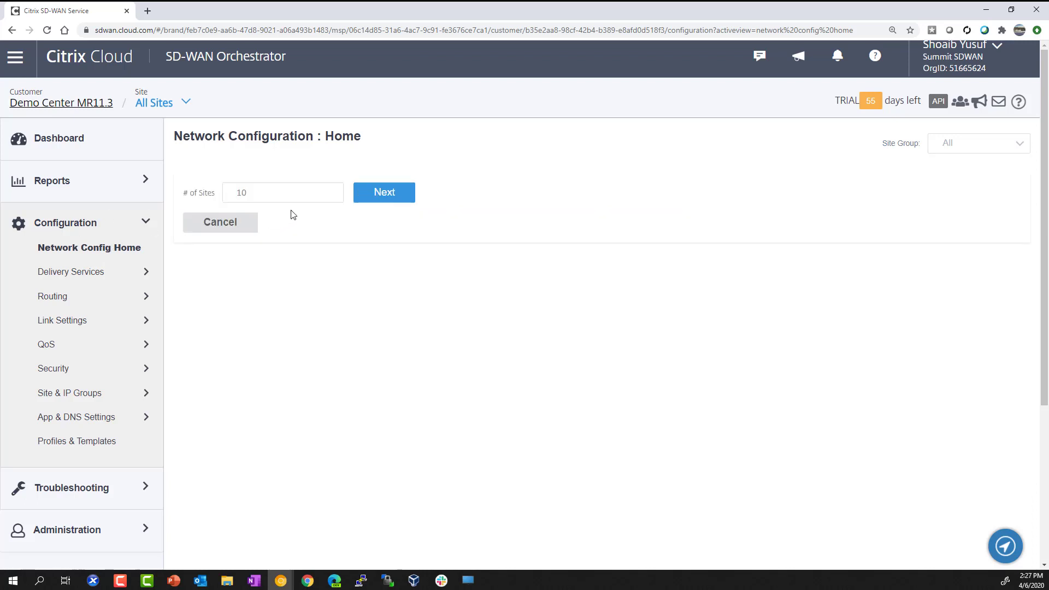
{"action": "left_click", "coordinate": [398, 197]}
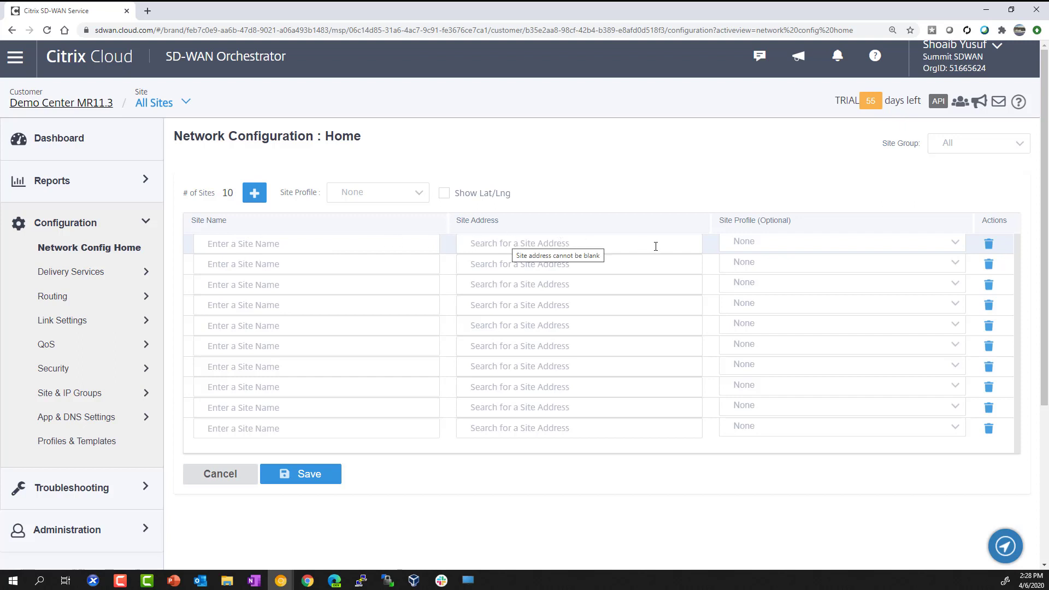
{"action": "left_click", "coordinate": [743, 244]}
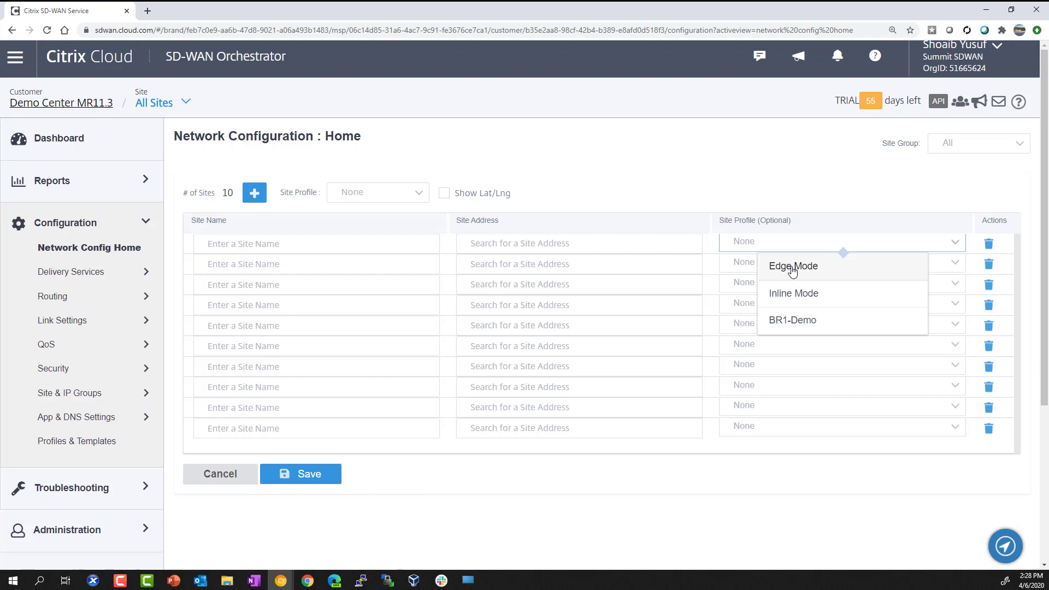
{"action": "left_click", "coordinate": [211, 480]}
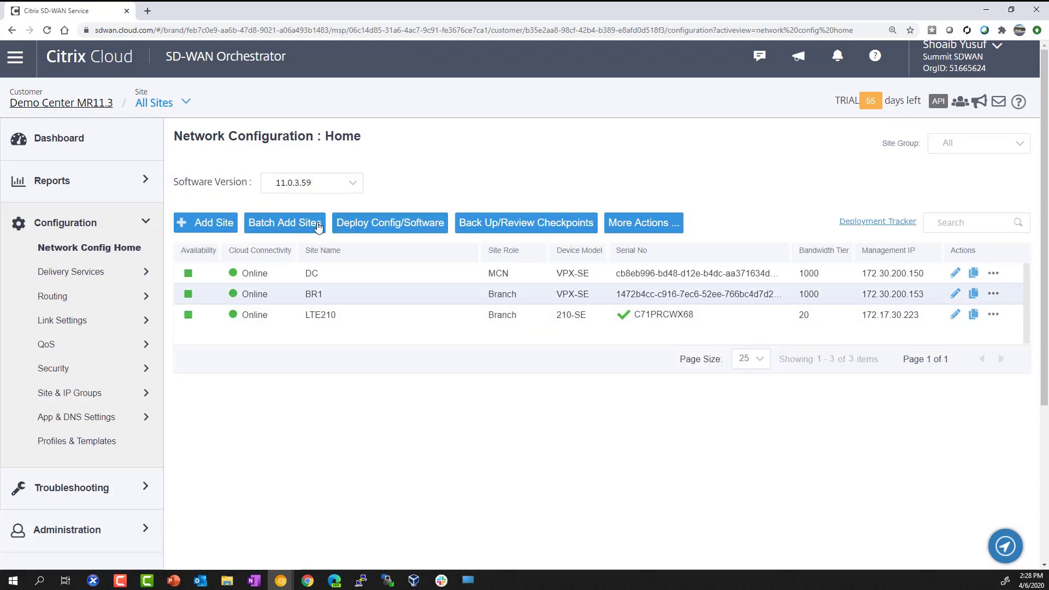
In the Deployment Tracker, stage the configuration on all three appliances, then activate it.
{"action": "left_click", "coordinate": [373, 224]}
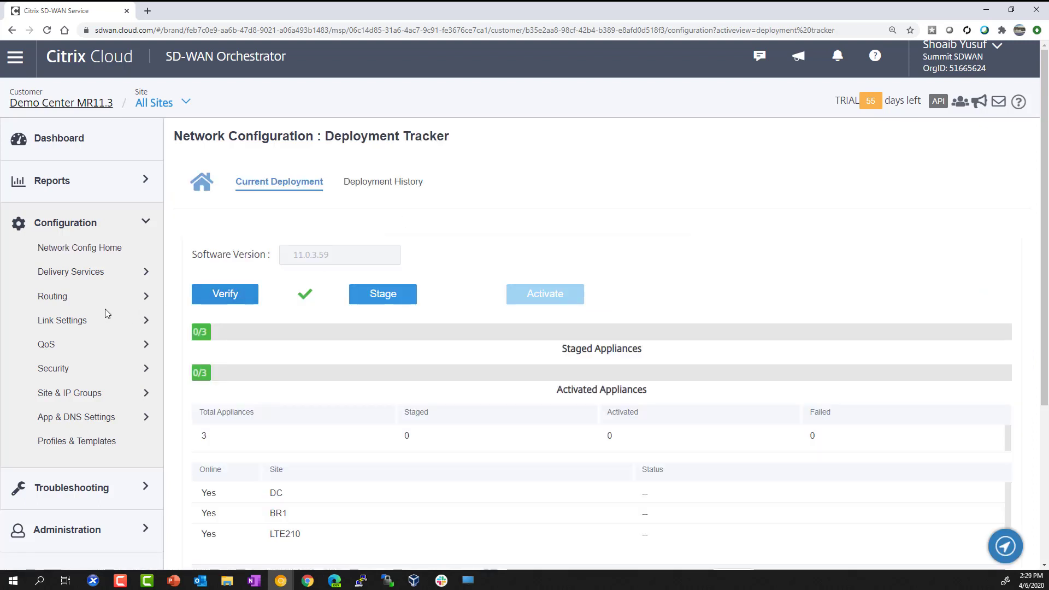
{"action": "left_click", "coordinate": [362, 304]}
{"action": "scroll", "coordinate": [416, 319], "scroll_direction": "down", "scroll_amount": 2}
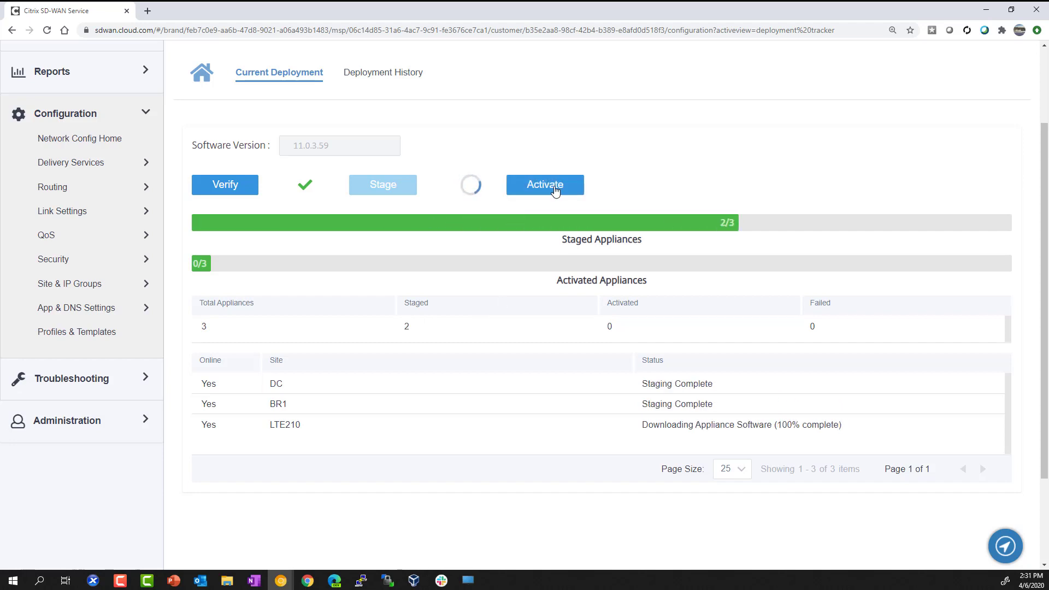
{"action": "left_click", "coordinate": [552, 187]}
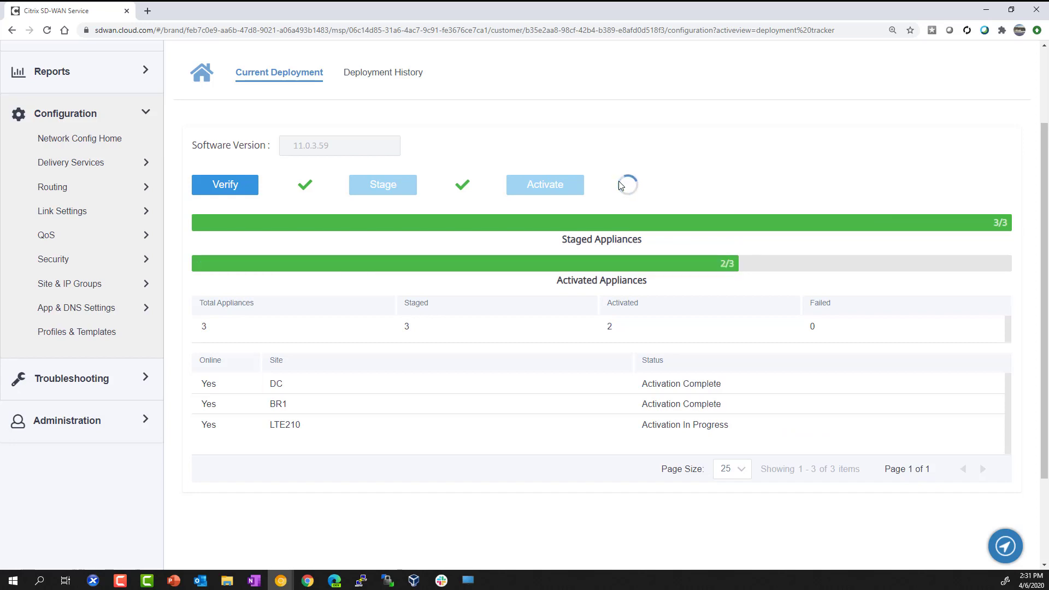
{"action": "scroll", "coordinate": [90, 257], "scroll_direction": "up", "scroll_amount": 2}
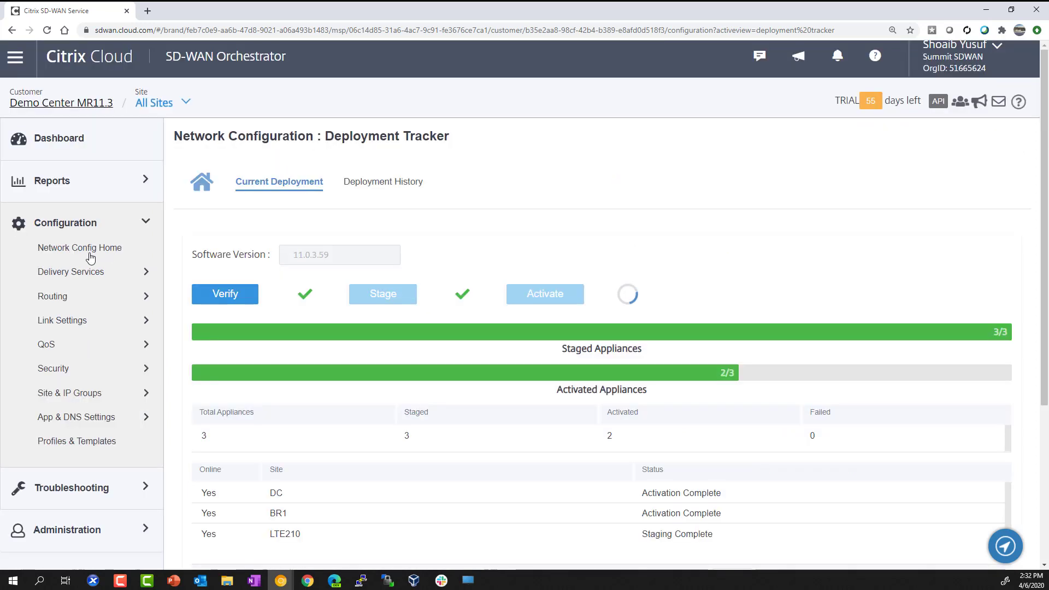
Start a new application route in Routing Policies with Salesforce(salesforce) as the application.
{"action": "left_click", "coordinate": [63, 298]}
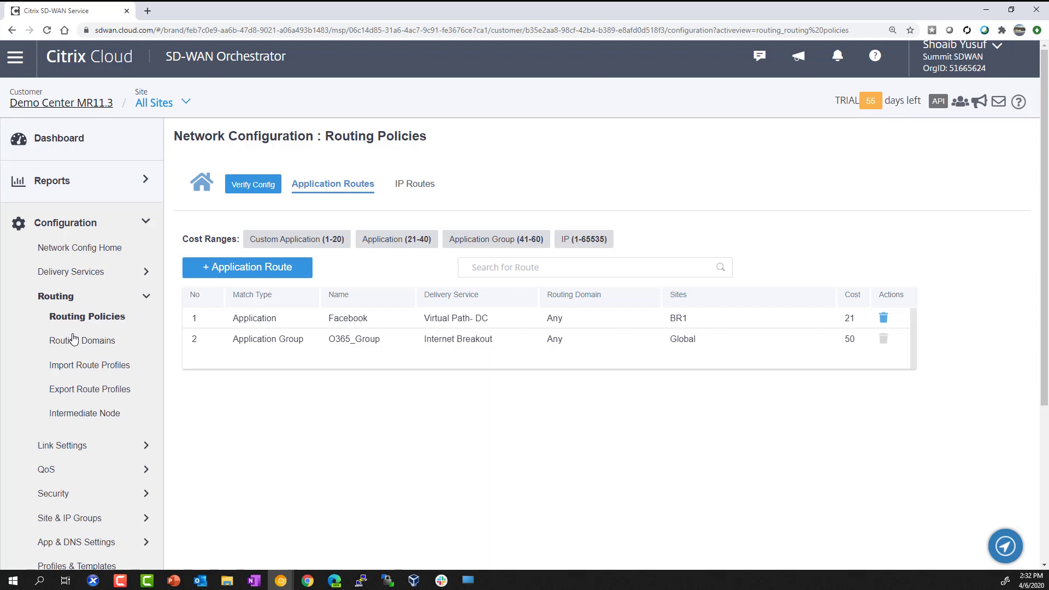
{"action": "left_click", "coordinate": [236, 267]}
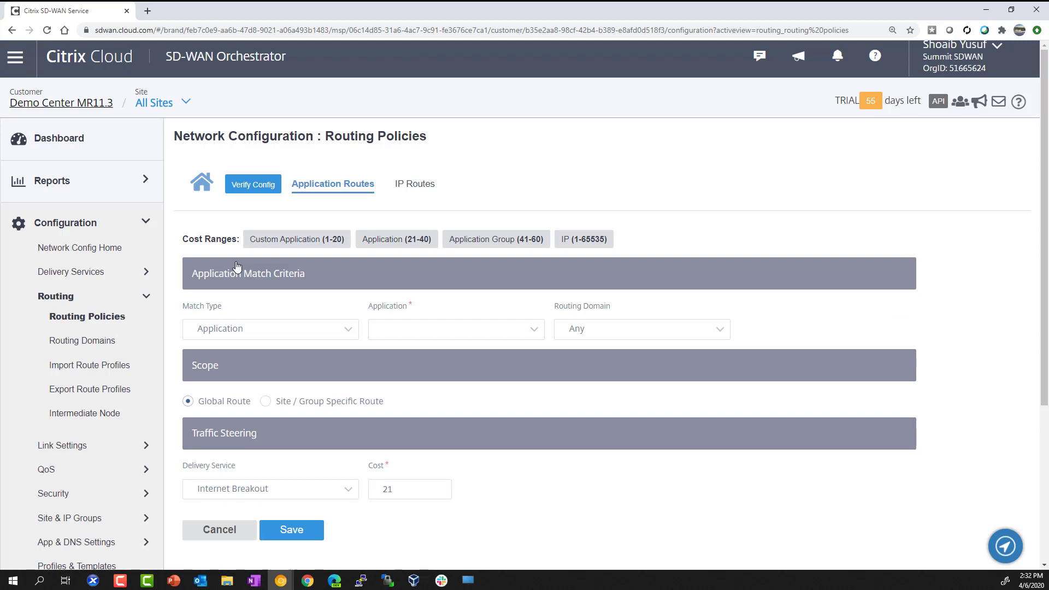
{"action": "left_click", "coordinate": [401, 327]}
{"action": "type", "text": "Sales"}
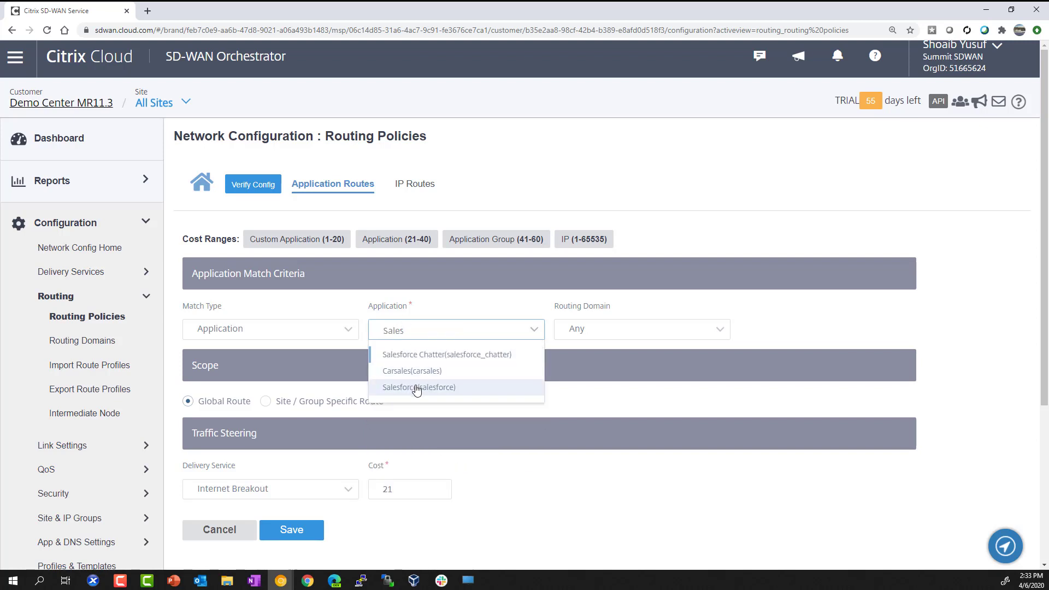
{"action": "left_click", "coordinate": [417, 389]}
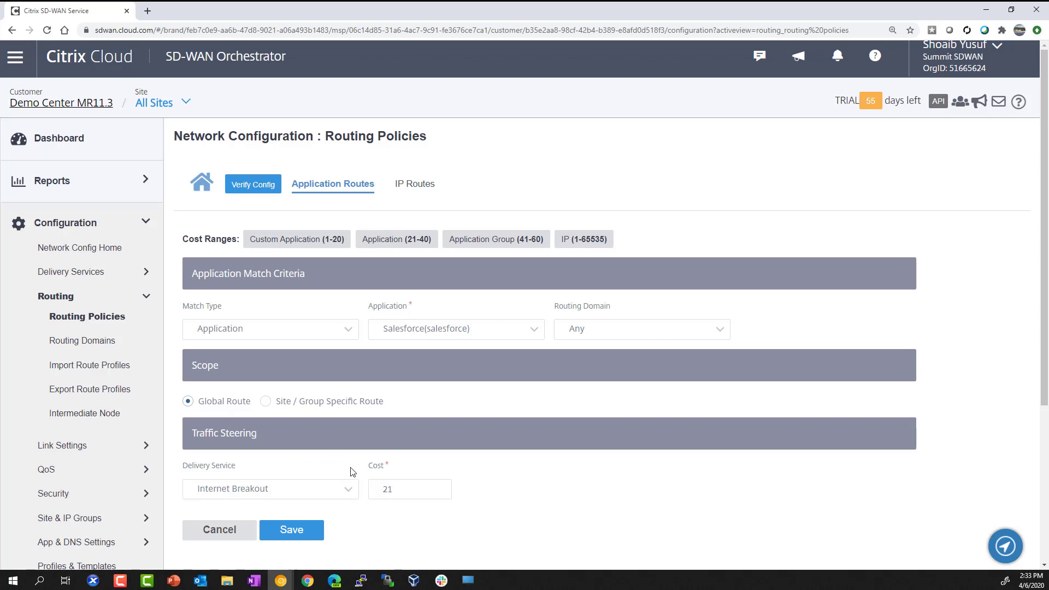
Check the Delivery Service list, leave Internet Breakout, and discard the draft route.
{"action": "left_click", "coordinate": [346, 490]}
{"action": "scroll", "coordinate": [346, 490], "scroll_direction": "down", "scroll_amount": 4}
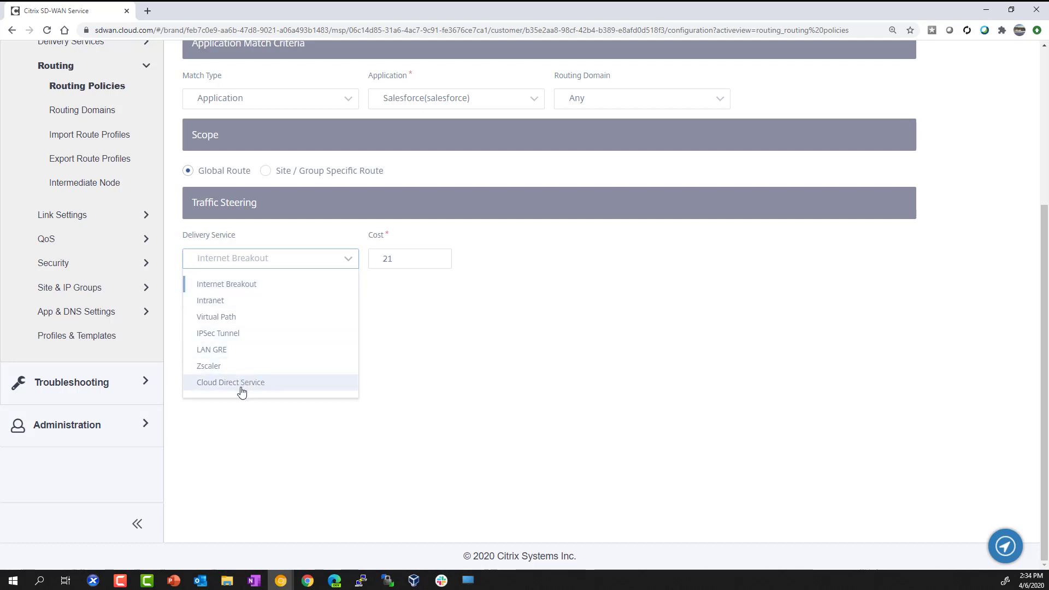
{"action": "left_click", "coordinate": [416, 350]}
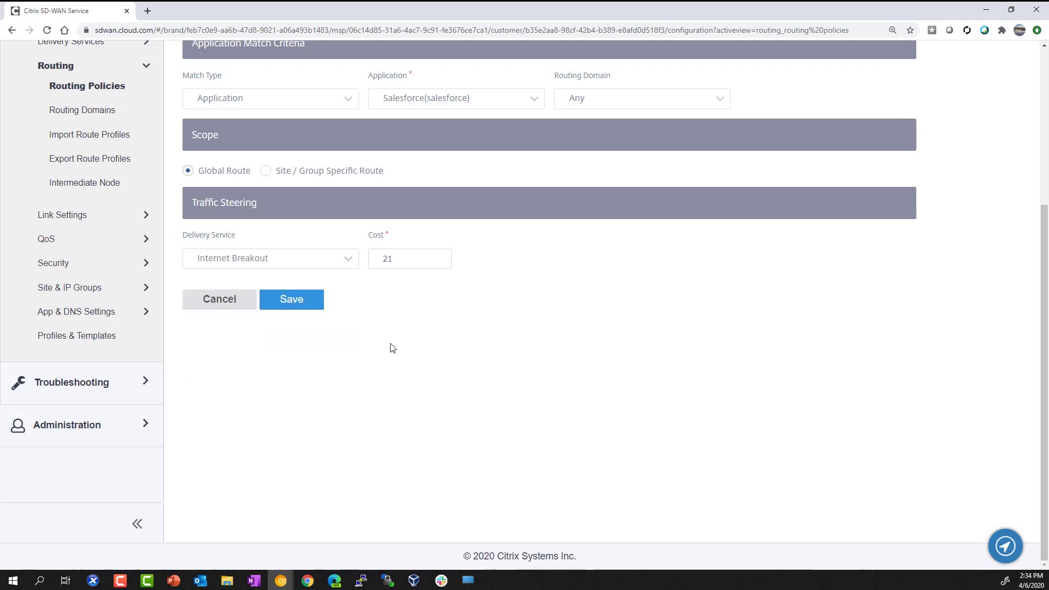
{"action": "left_click", "coordinate": [235, 308]}
{"action": "scroll", "coordinate": [478, 379], "scroll_direction": "up", "scroll_amount": 4}
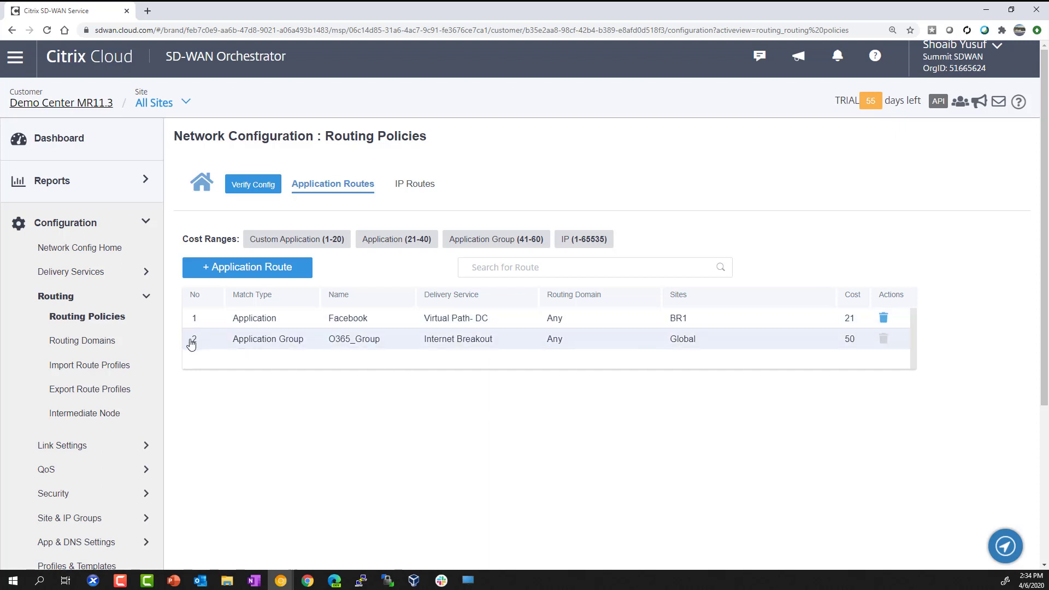
Show the QoS Policies page with the empty global Application Rules expanded.
{"action": "left_click", "coordinate": [49, 474]}
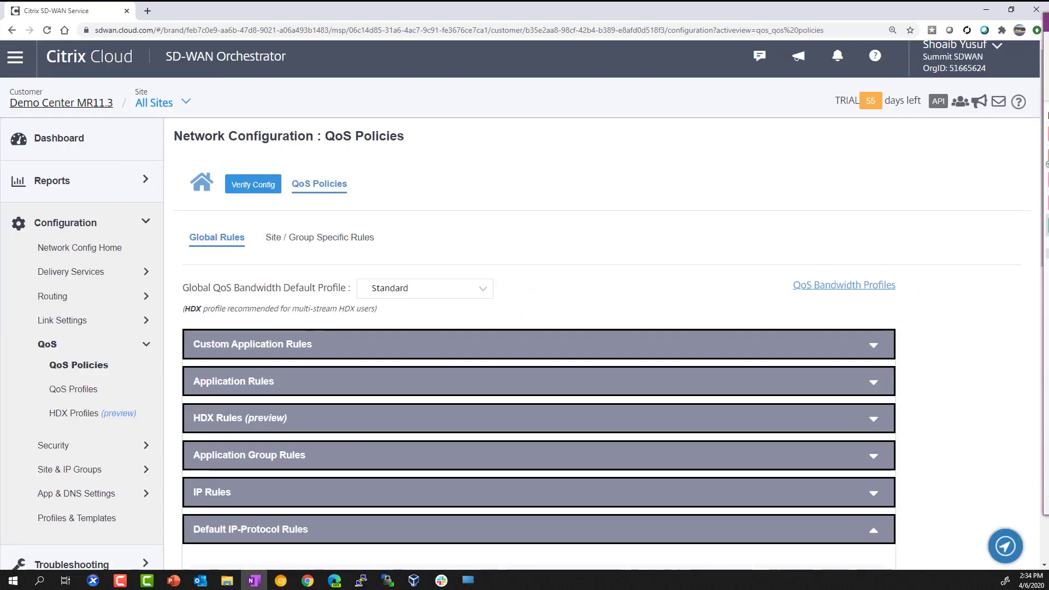
{"action": "scroll", "coordinate": [483, 387], "scroll_direction": "down", "scroll_amount": 2}
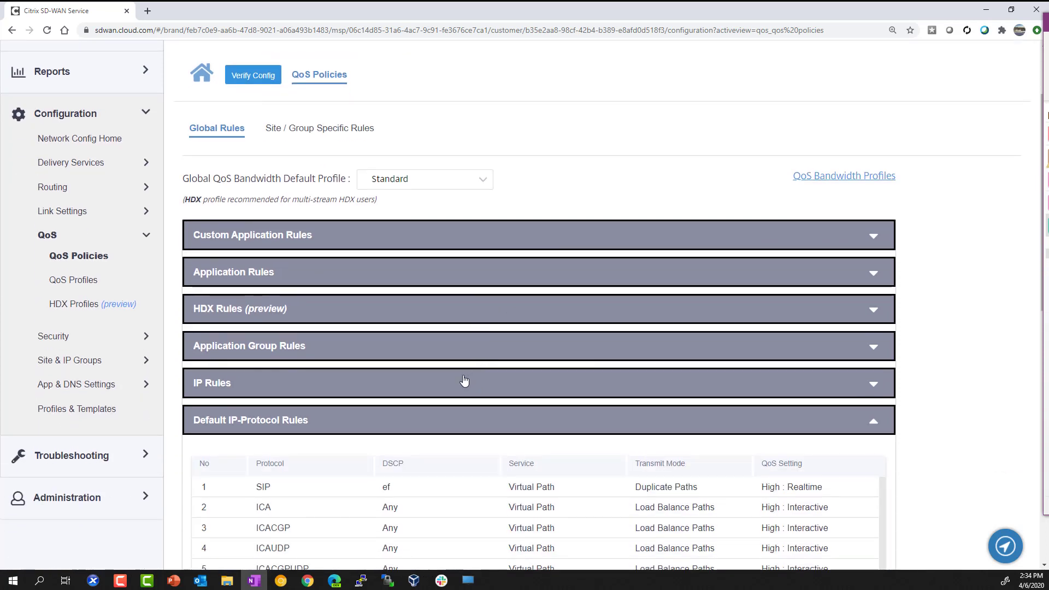
{"action": "left_click", "coordinate": [298, 278]}
Start a new application QoS rule and discard it without saving.
{"action": "left_click", "coordinate": [268, 263]}
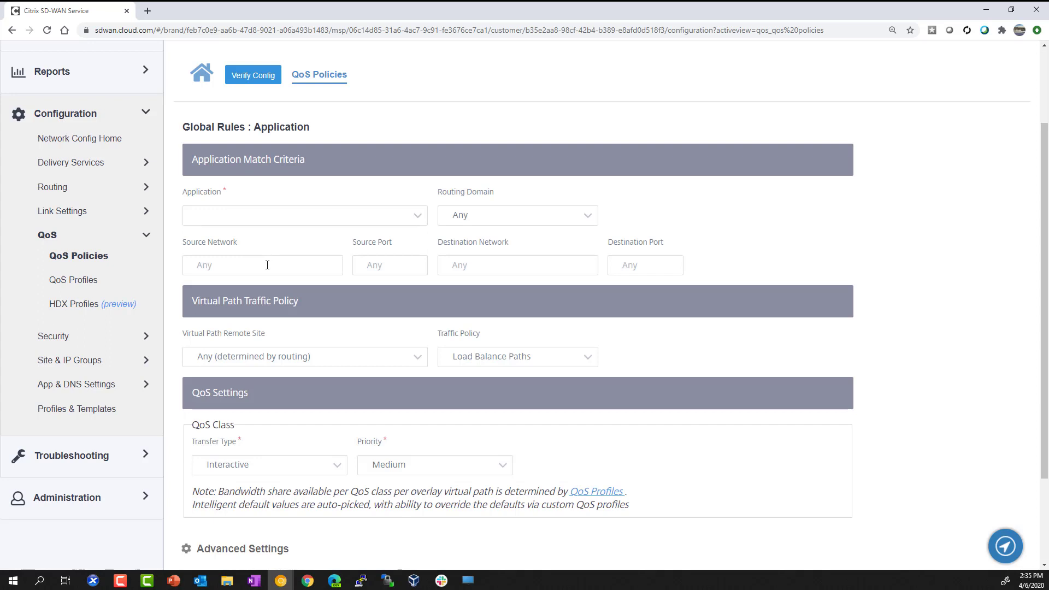
{"action": "scroll", "coordinate": [267, 266], "scroll_direction": "down", "scroll_amount": 3}
{"action": "left_click", "coordinate": [220, 468]}
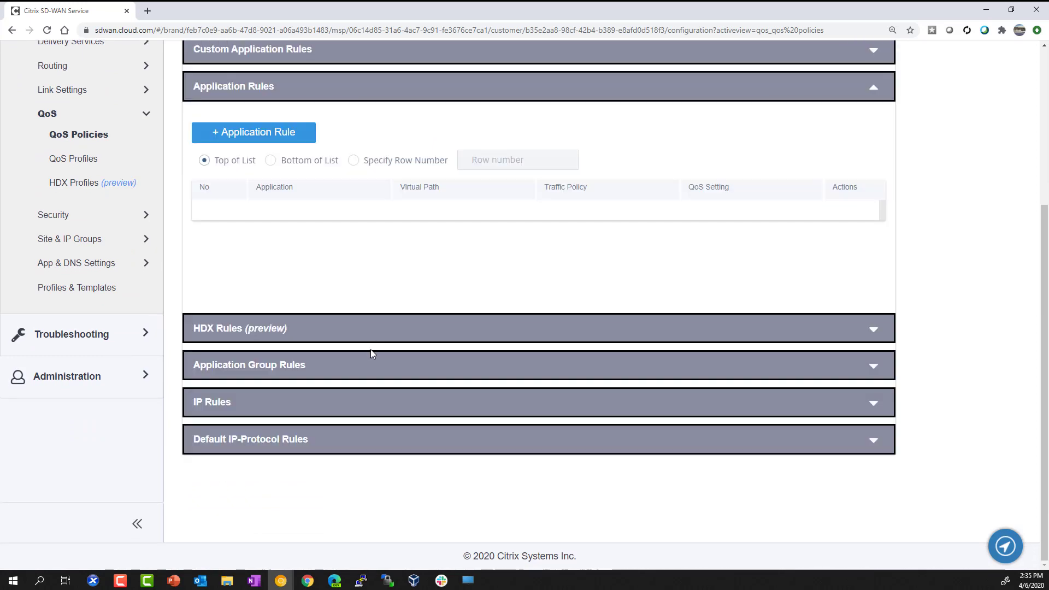
{"action": "scroll", "coordinate": [241, 271], "scroll_direction": "up", "scroll_amount": 4}
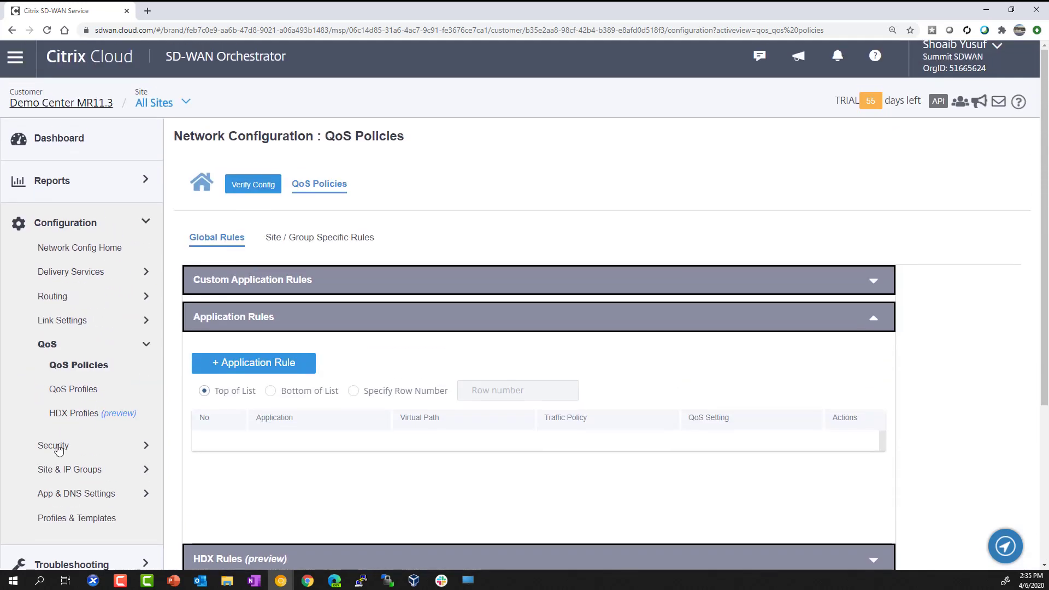
{"action": "left_click", "coordinate": [57, 449]}
Create a new firewall rule with application Youtube.com(youtube) and action Drop.
{"action": "left_click", "coordinate": [73, 461]}
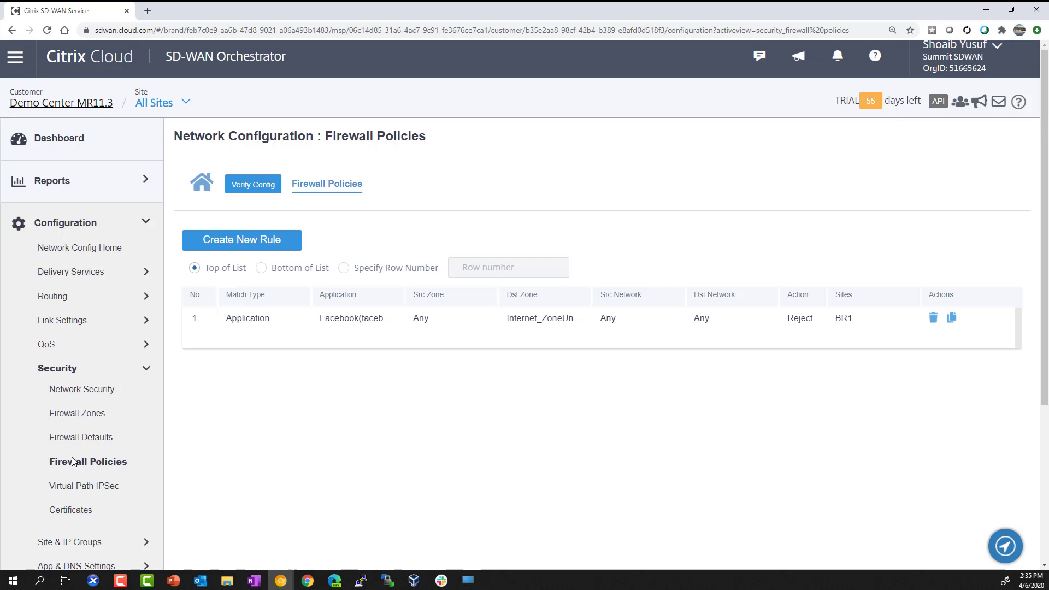
{"action": "left_click", "coordinate": [249, 242]}
{"action": "left_click", "coordinate": [371, 306]}
{"action": "type", "text": "Youtube"}
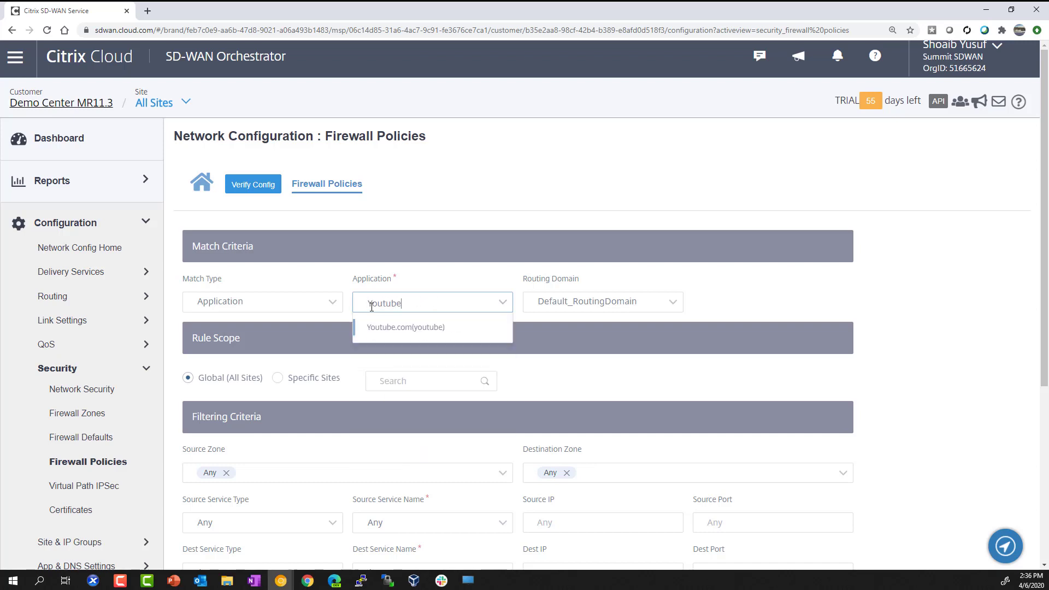
{"action": "left_click", "coordinate": [384, 335]}
{"action": "scroll", "coordinate": [341, 377], "scroll_direction": "down", "scroll_amount": 4}
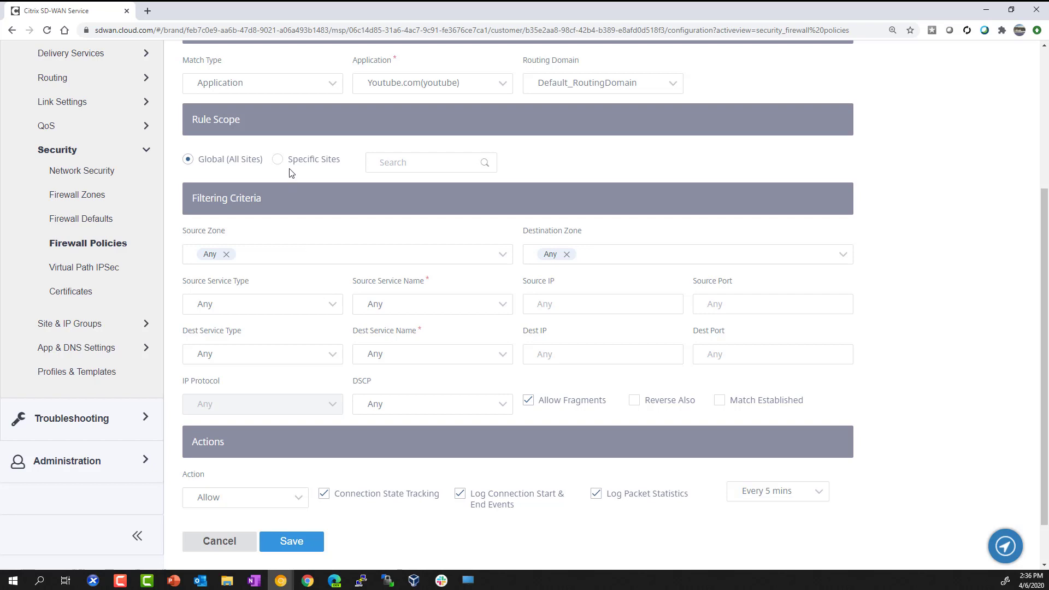
{"action": "left_click", "coordinate": [297, 499]}
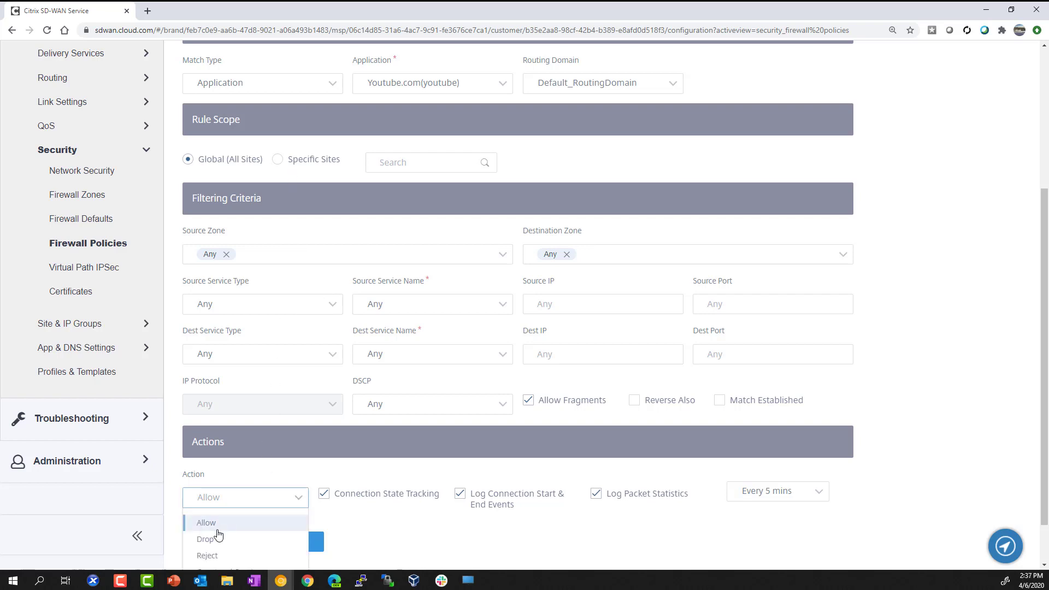
{"action": "scroll", "coordinate": [218, 537], "scroll_direction": "down", "scroll_amount": 1}
{"action": "left_click", "coordinate": [211, 484]}
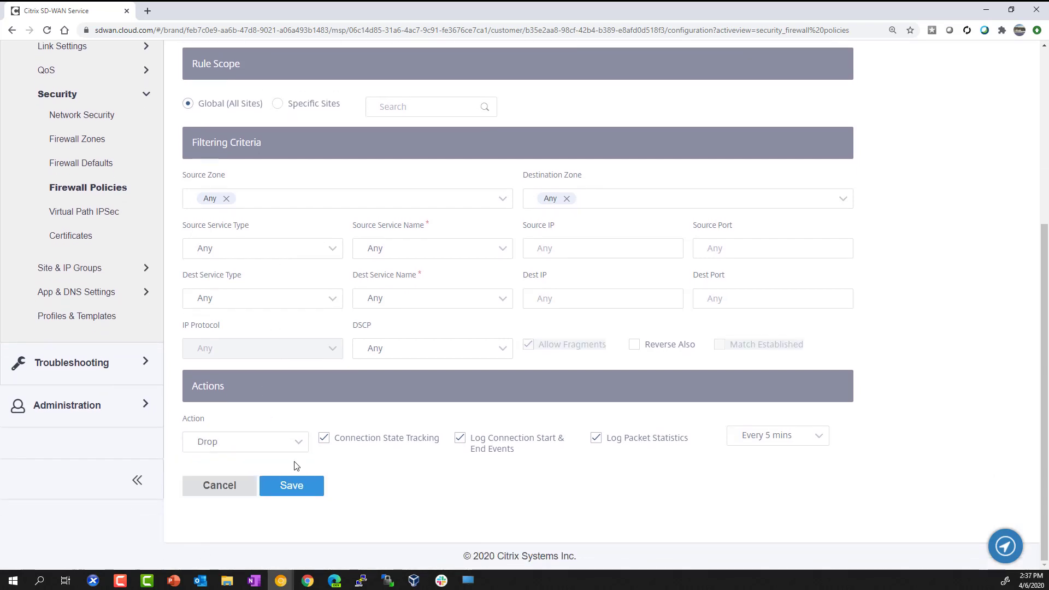
Discard the Youtube rule, view device logs for site BR1, then open Diagnostics.
{"action": "left_click", "coordinate": [209, 485]}
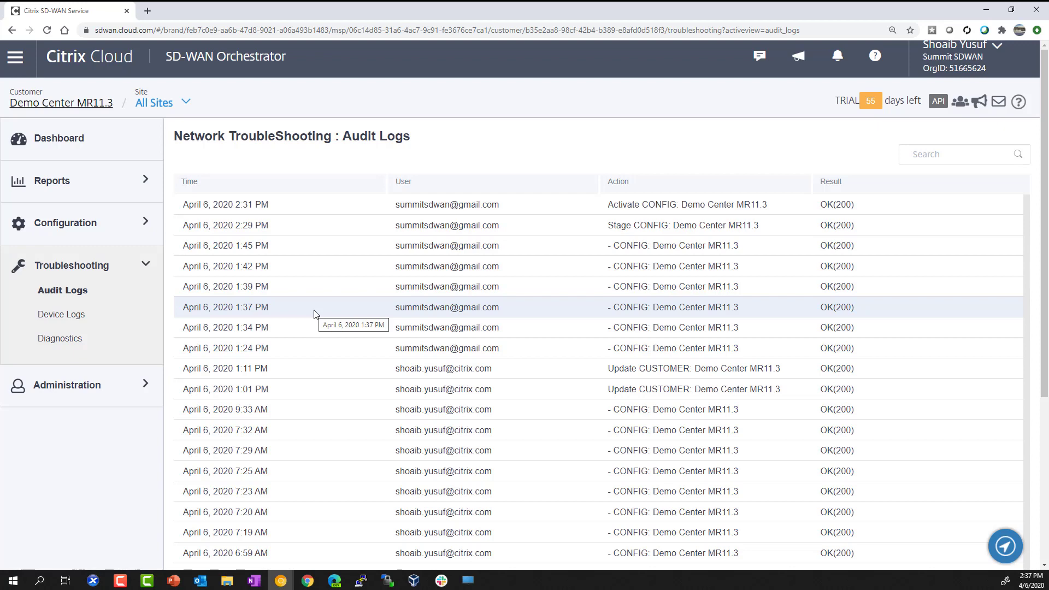
{"action": "left_click", "coordinate": [77, 315]}
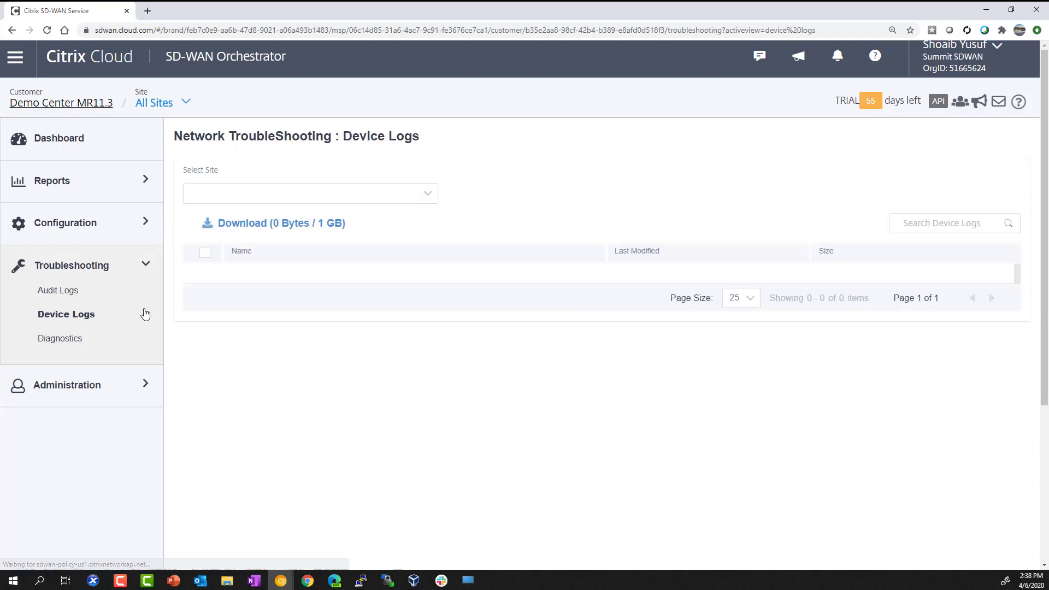
{"action": "left_click", "coordinate": [426, 194]}
{"action": "left_click", "coordinate": [286, 225]}
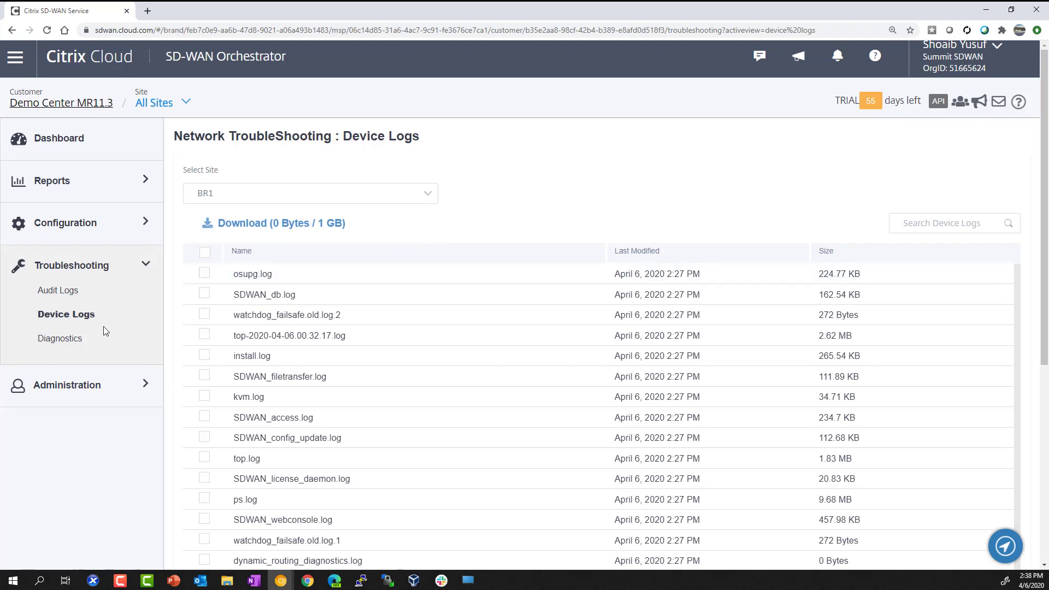
{"action": "left_click", "coordinate": [60, 337]}
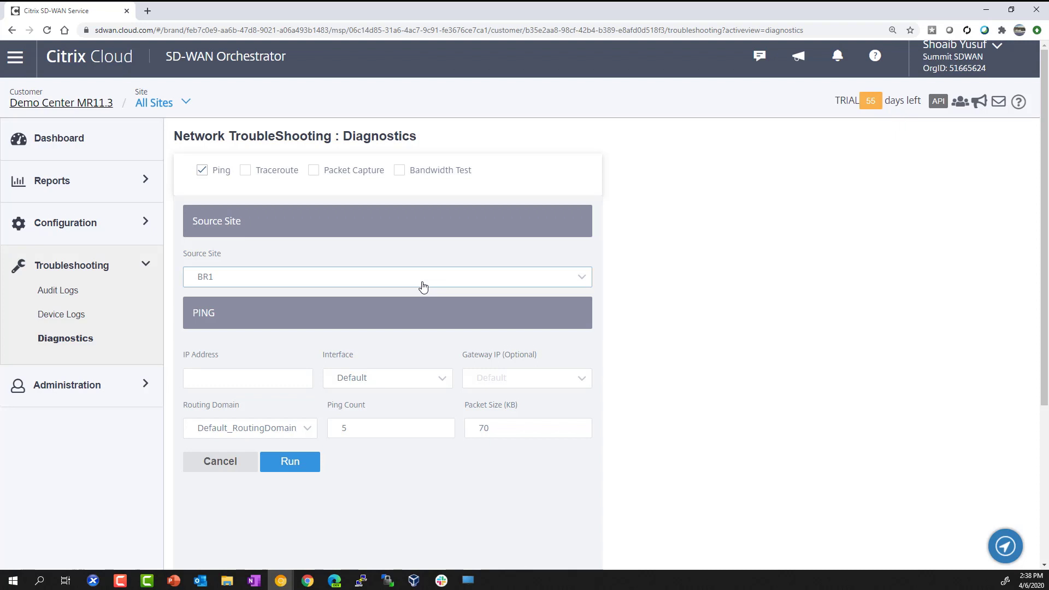
View Administration user settings and Licensing, then cancel the Add Licenses dialog.
{"action": "left_click", "coordinate": [81, 391]}
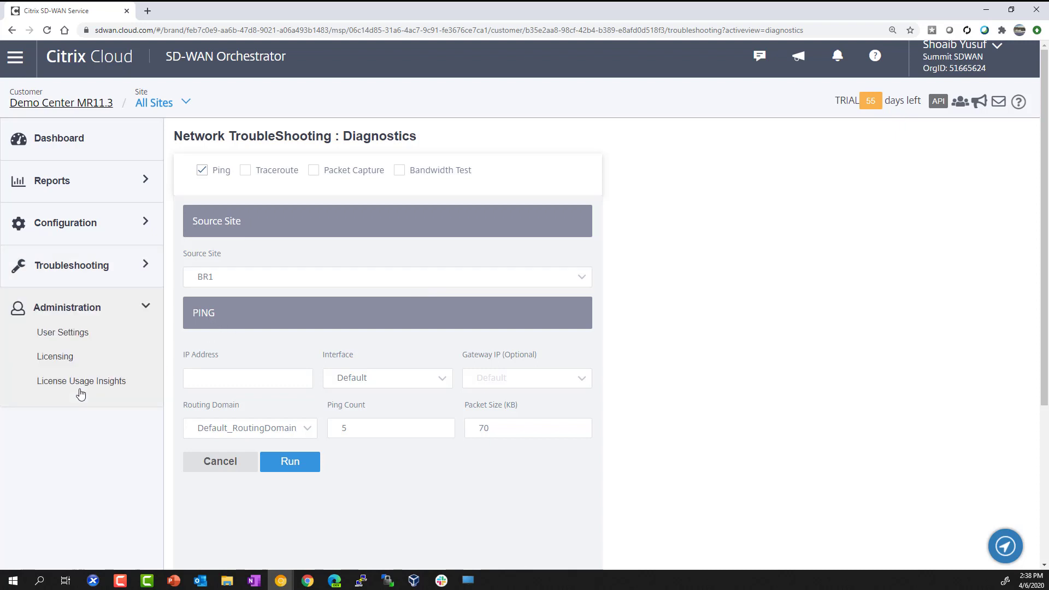
{"action": "left_click", "coordinate": [76, 334]}
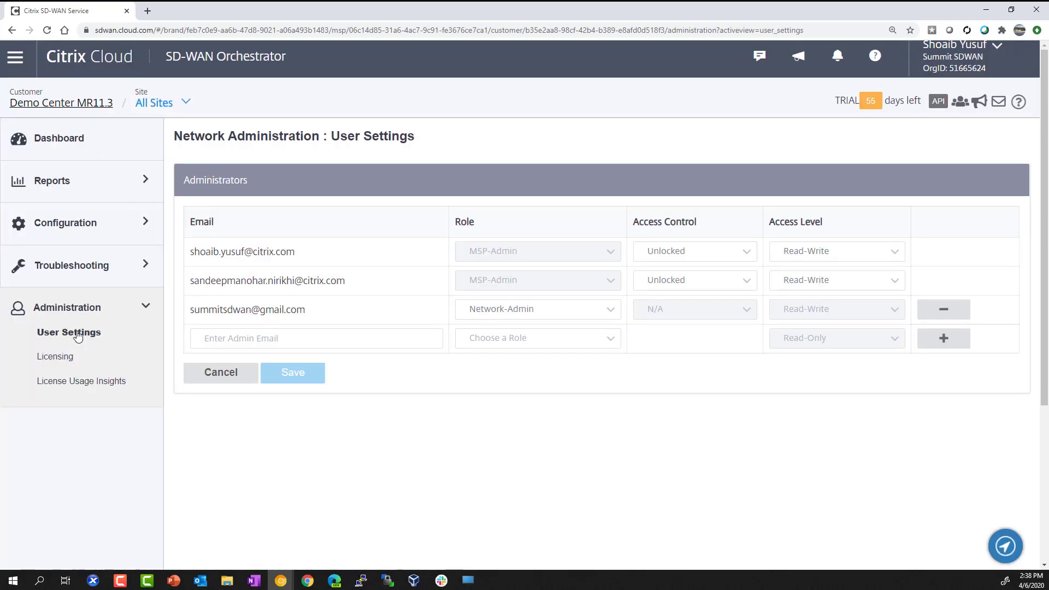
{"action": "left_click", "coordinate": [60, 363]}
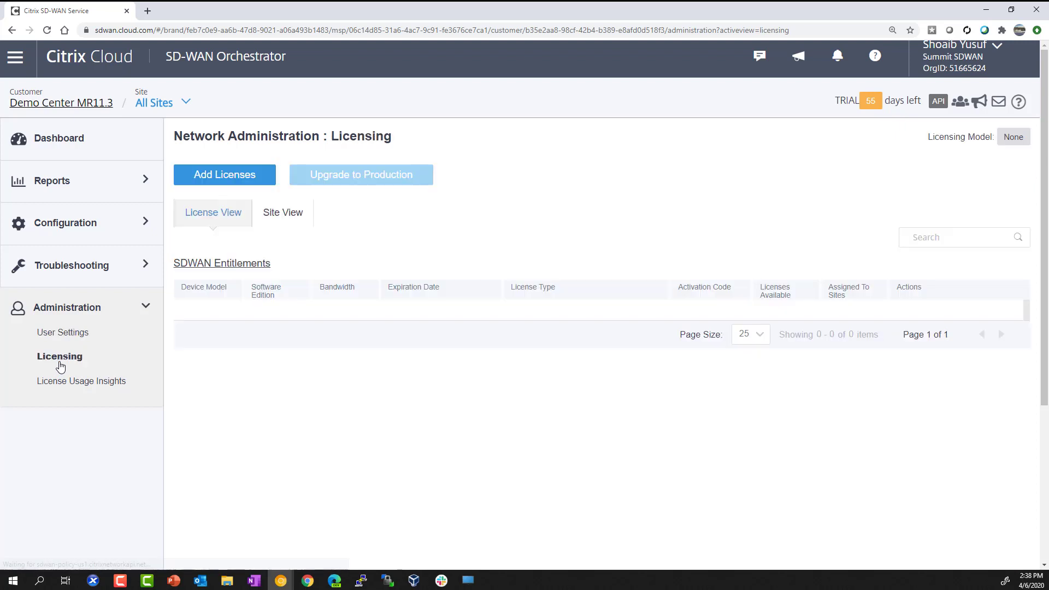
{"action": "left_click", "coordinate": [230, 183]}
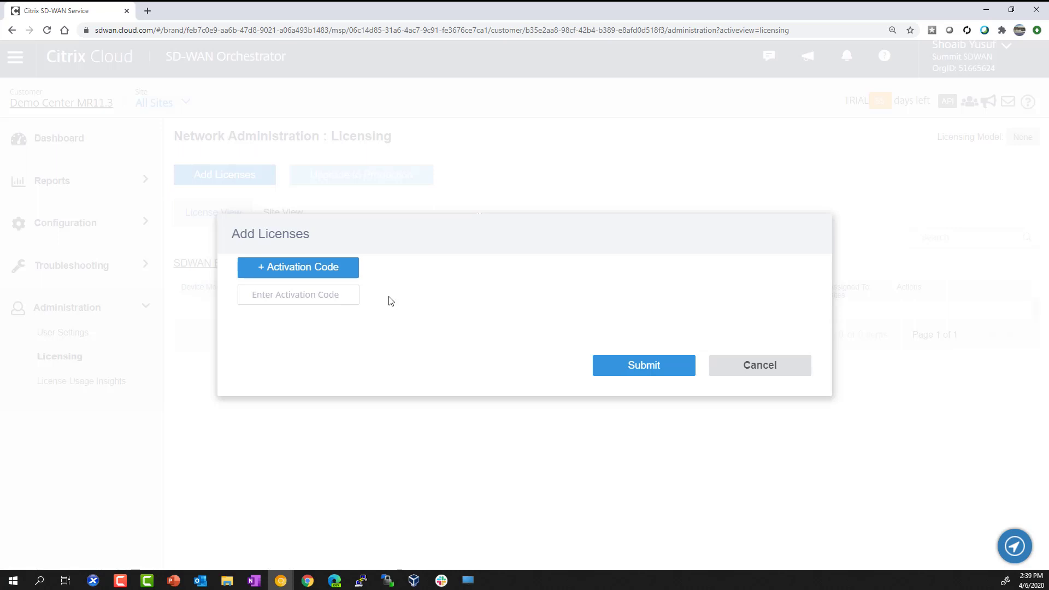
{"action": "left_click", "coordinate": [743, 369]}
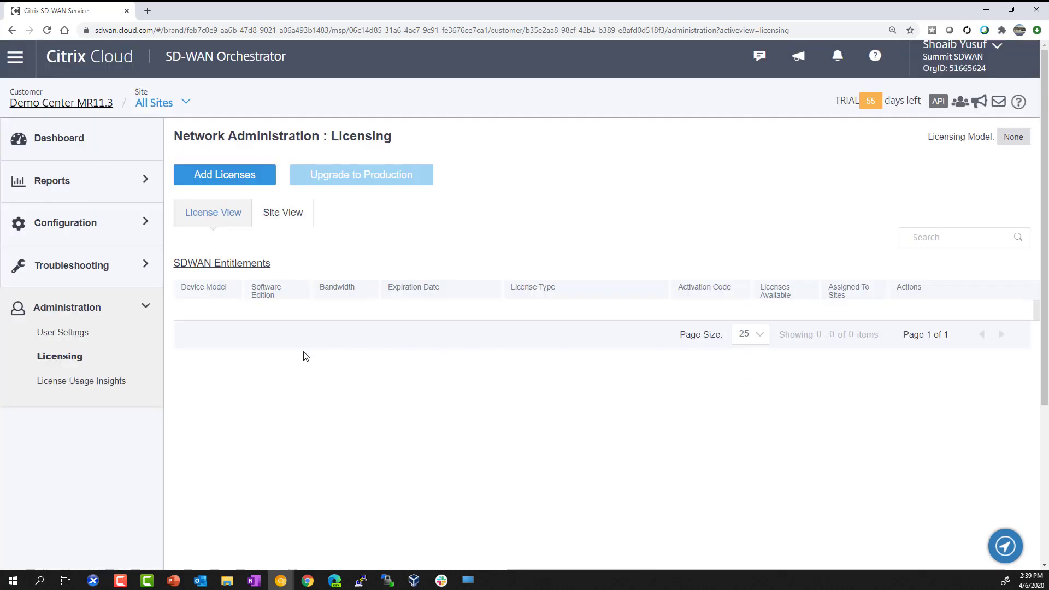